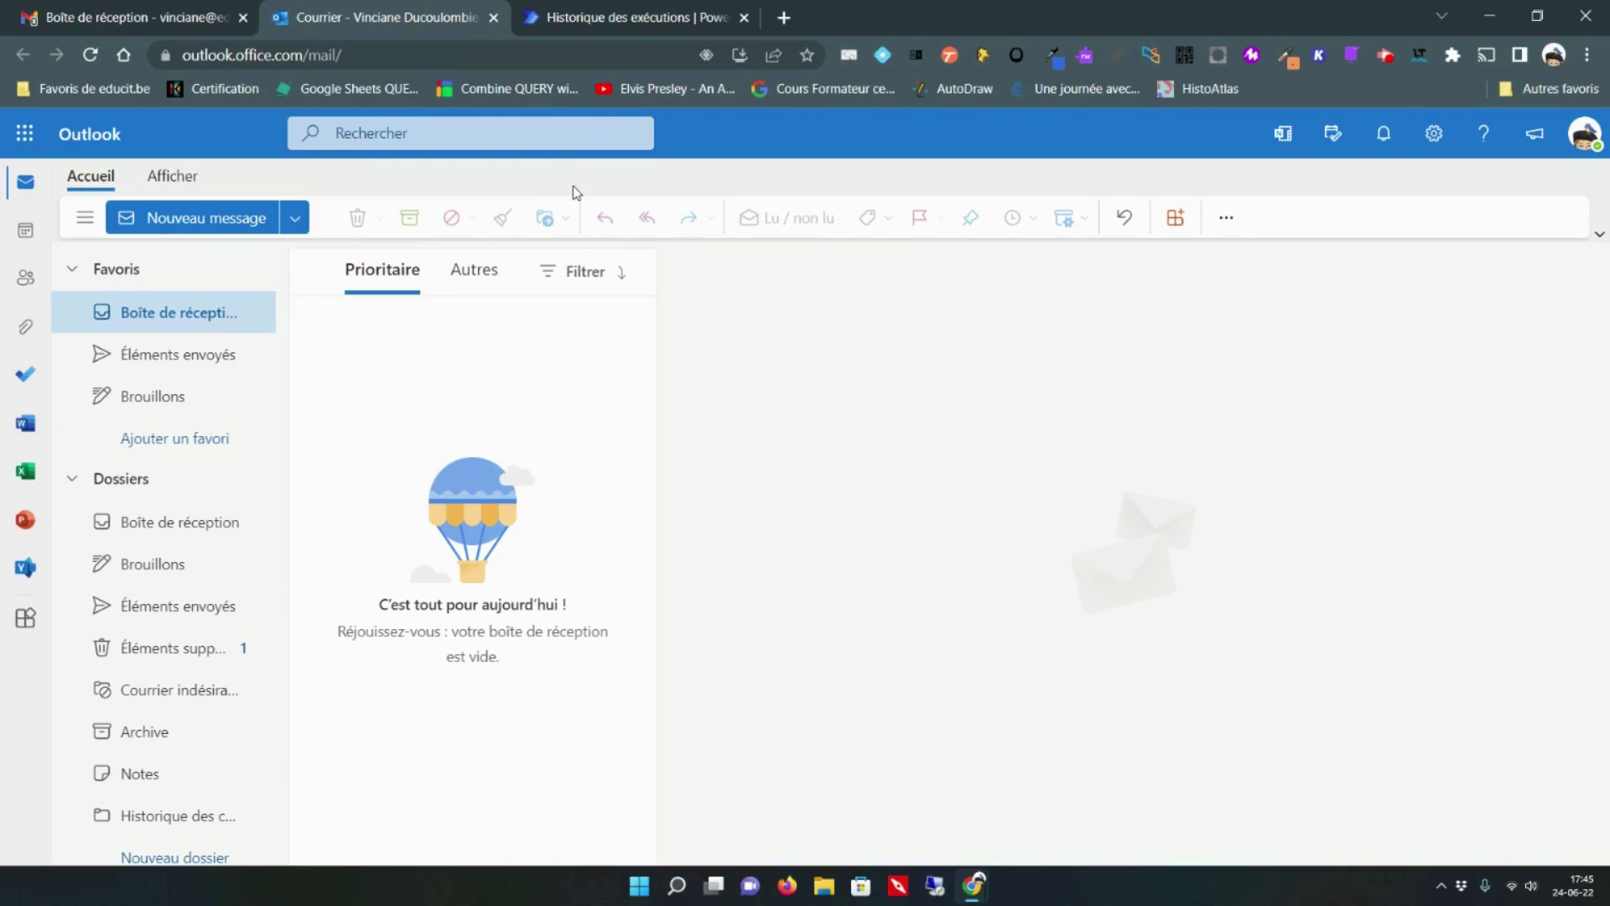
- Switch to Power Automate and start creating an automated cloud flow from scratch
{"action": "left_click", "coordinate": [18, 138]}
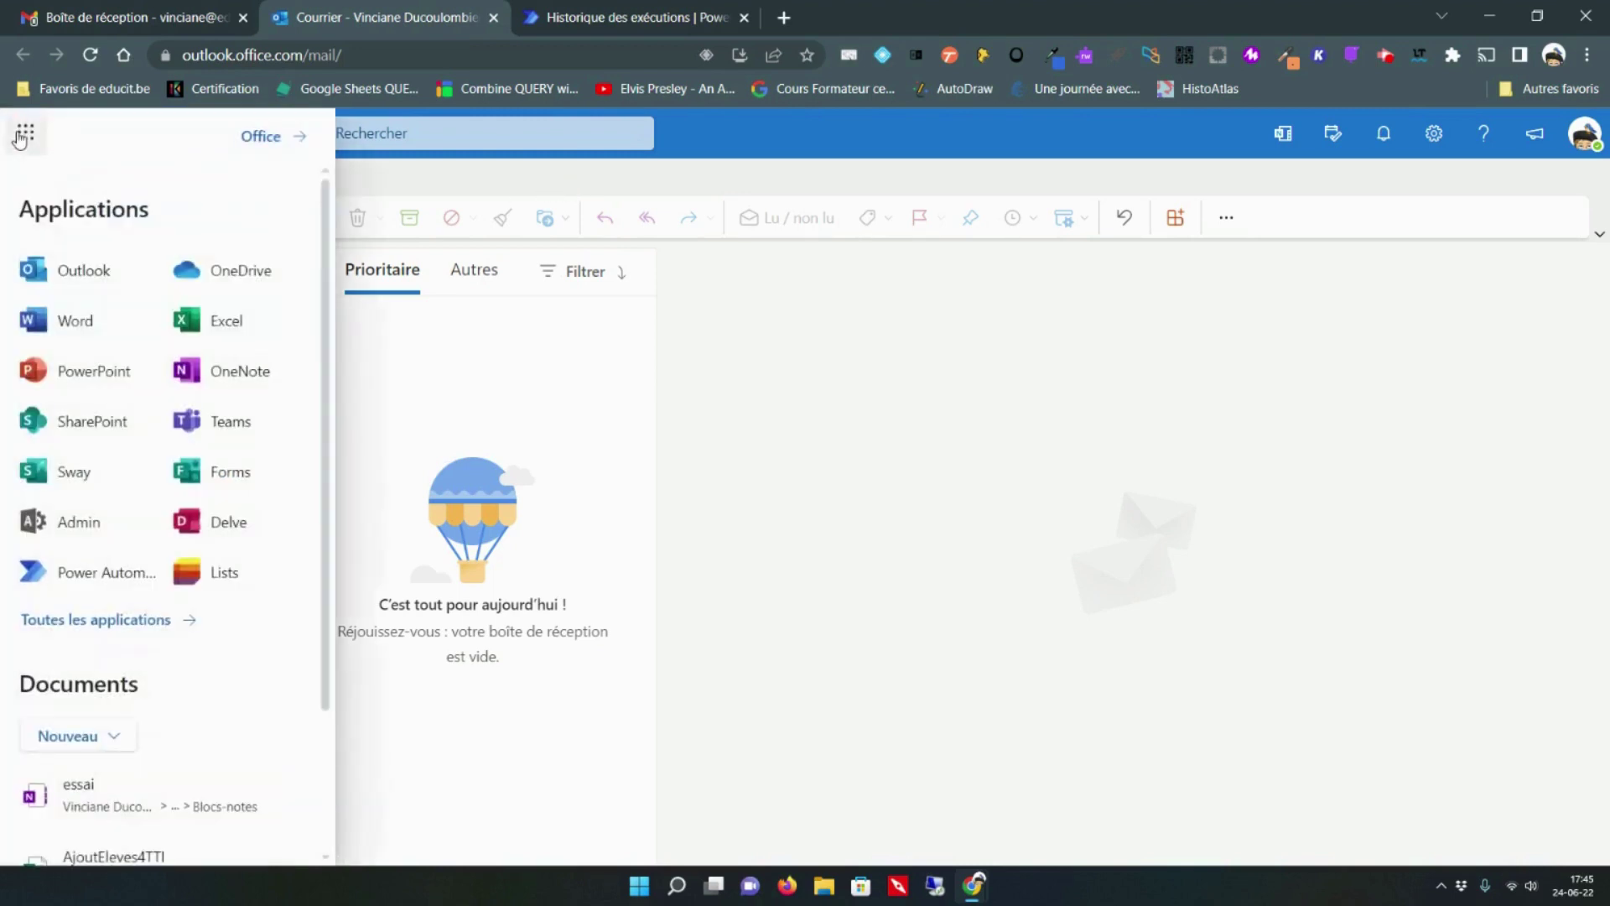
{"action": "left_click", "coordinate": [102, 579]}
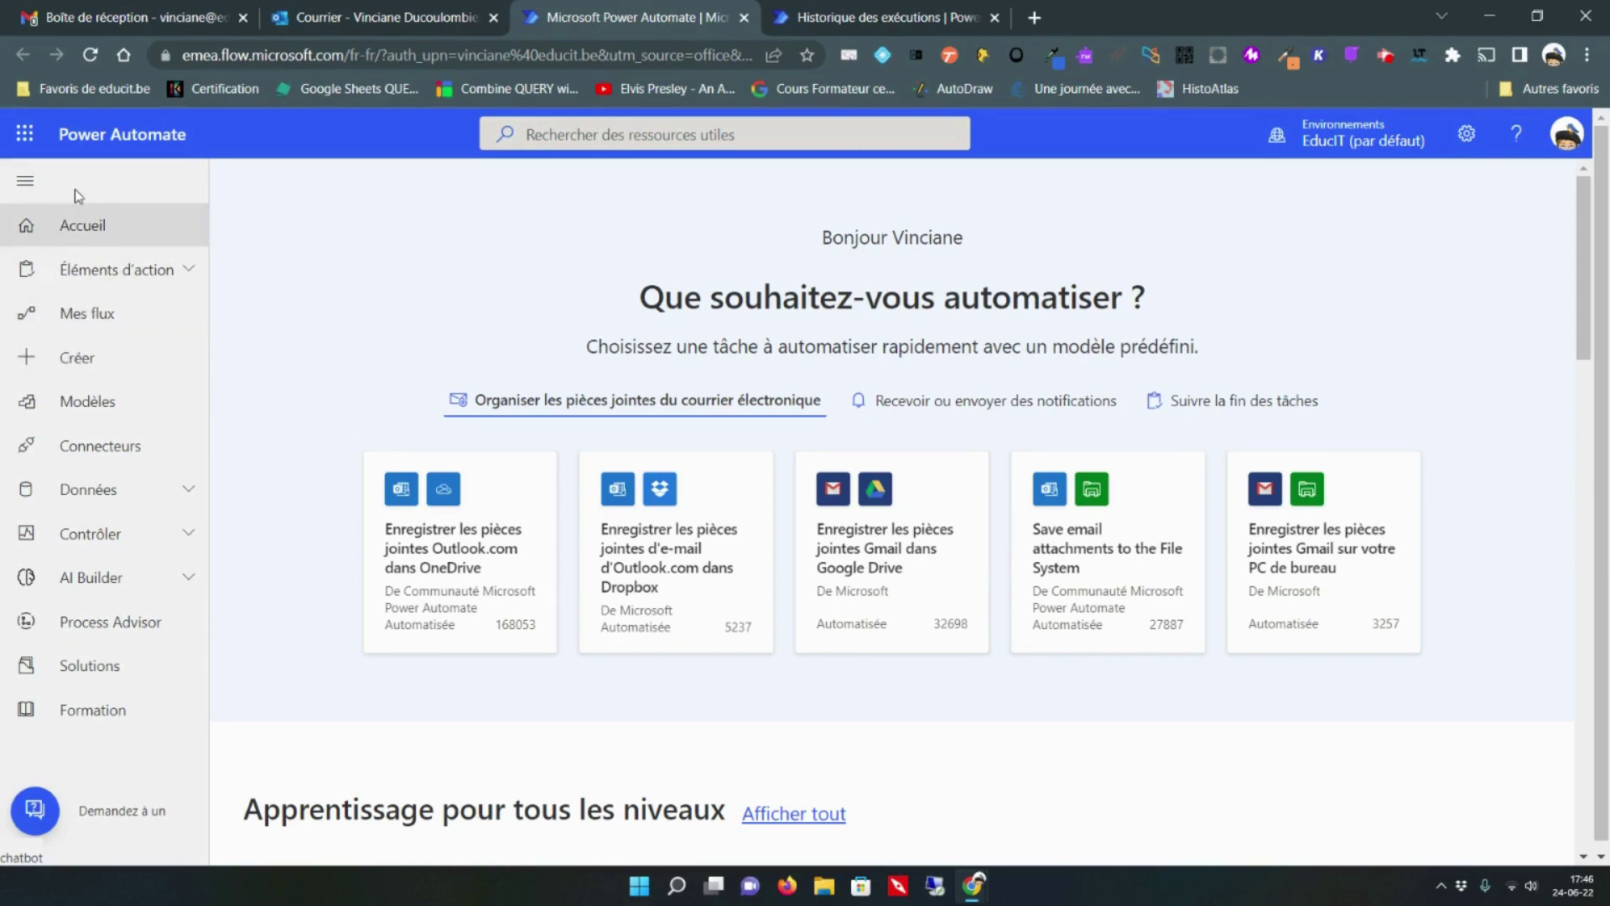
{"action": "left_click", "coordinate": [74, 358]}
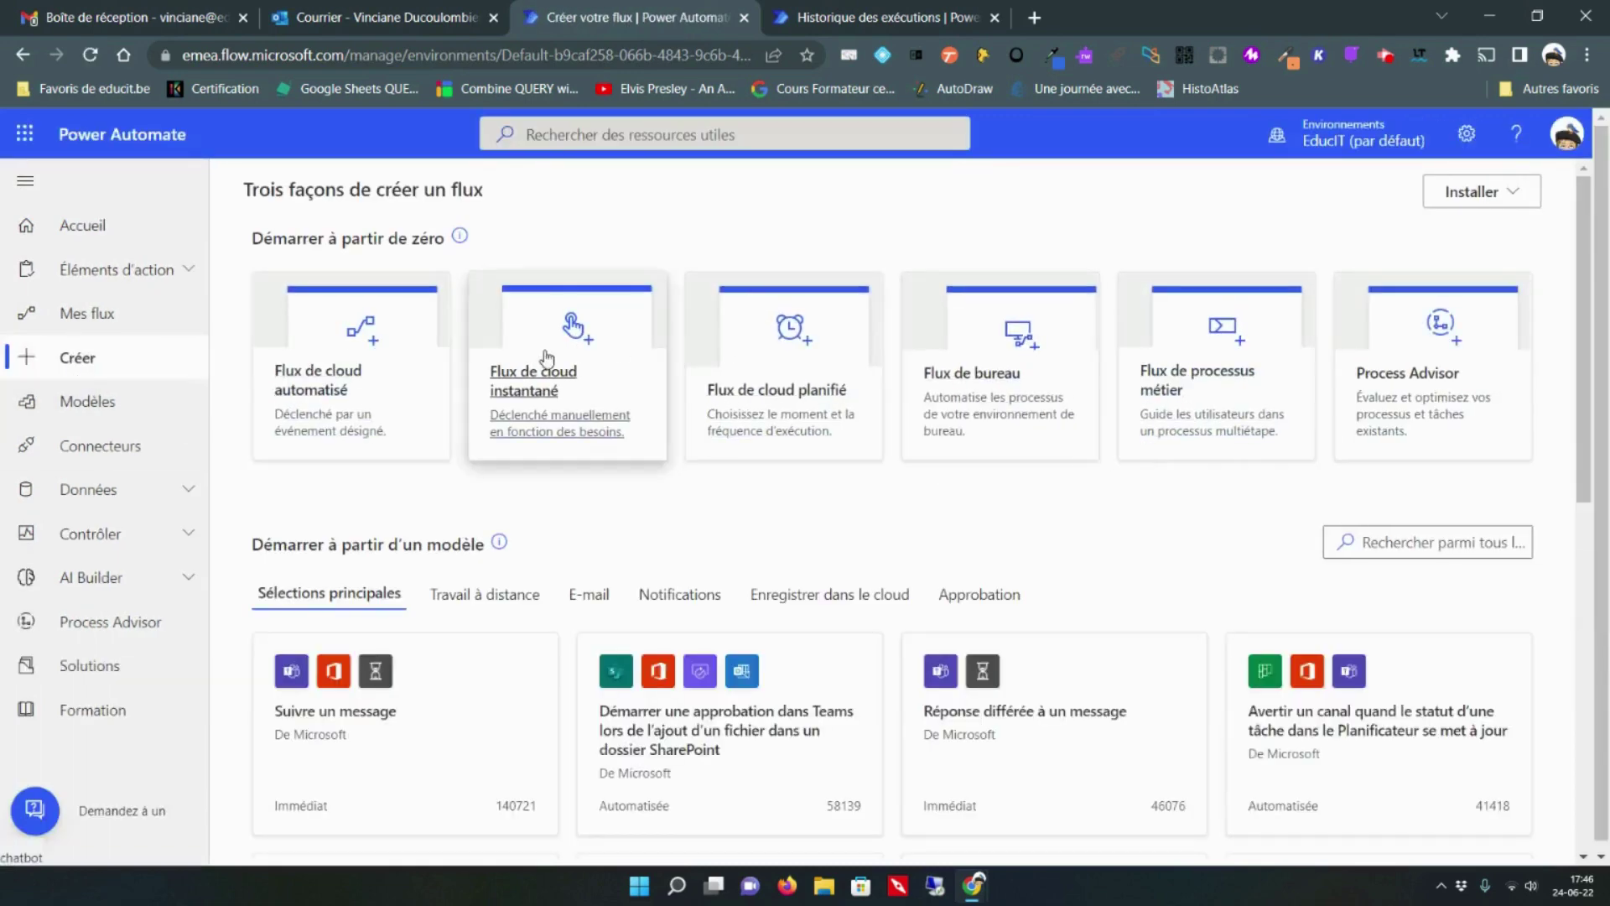
{"action": "left_click", "coordinate": [347, 384]}
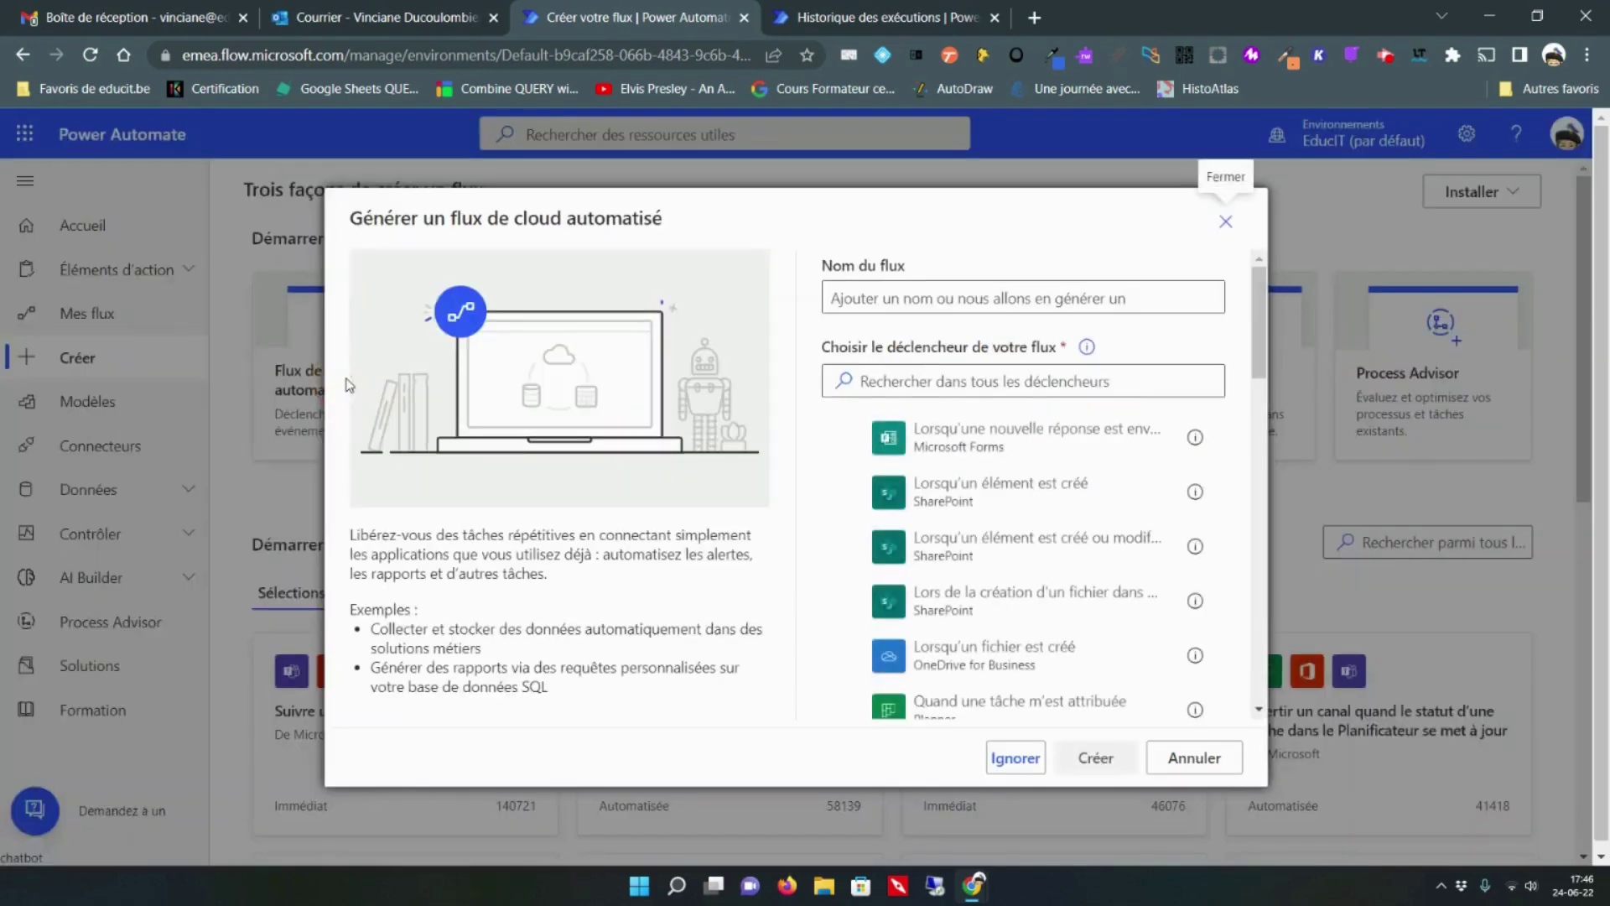
- Create the flow as "notification de M. Machin" with the Office 365 Outlook trigger "À l'arrivée d'un nouvel e-mail (V3)"
{"action": "left_click", "coordinate": [869, 298]}
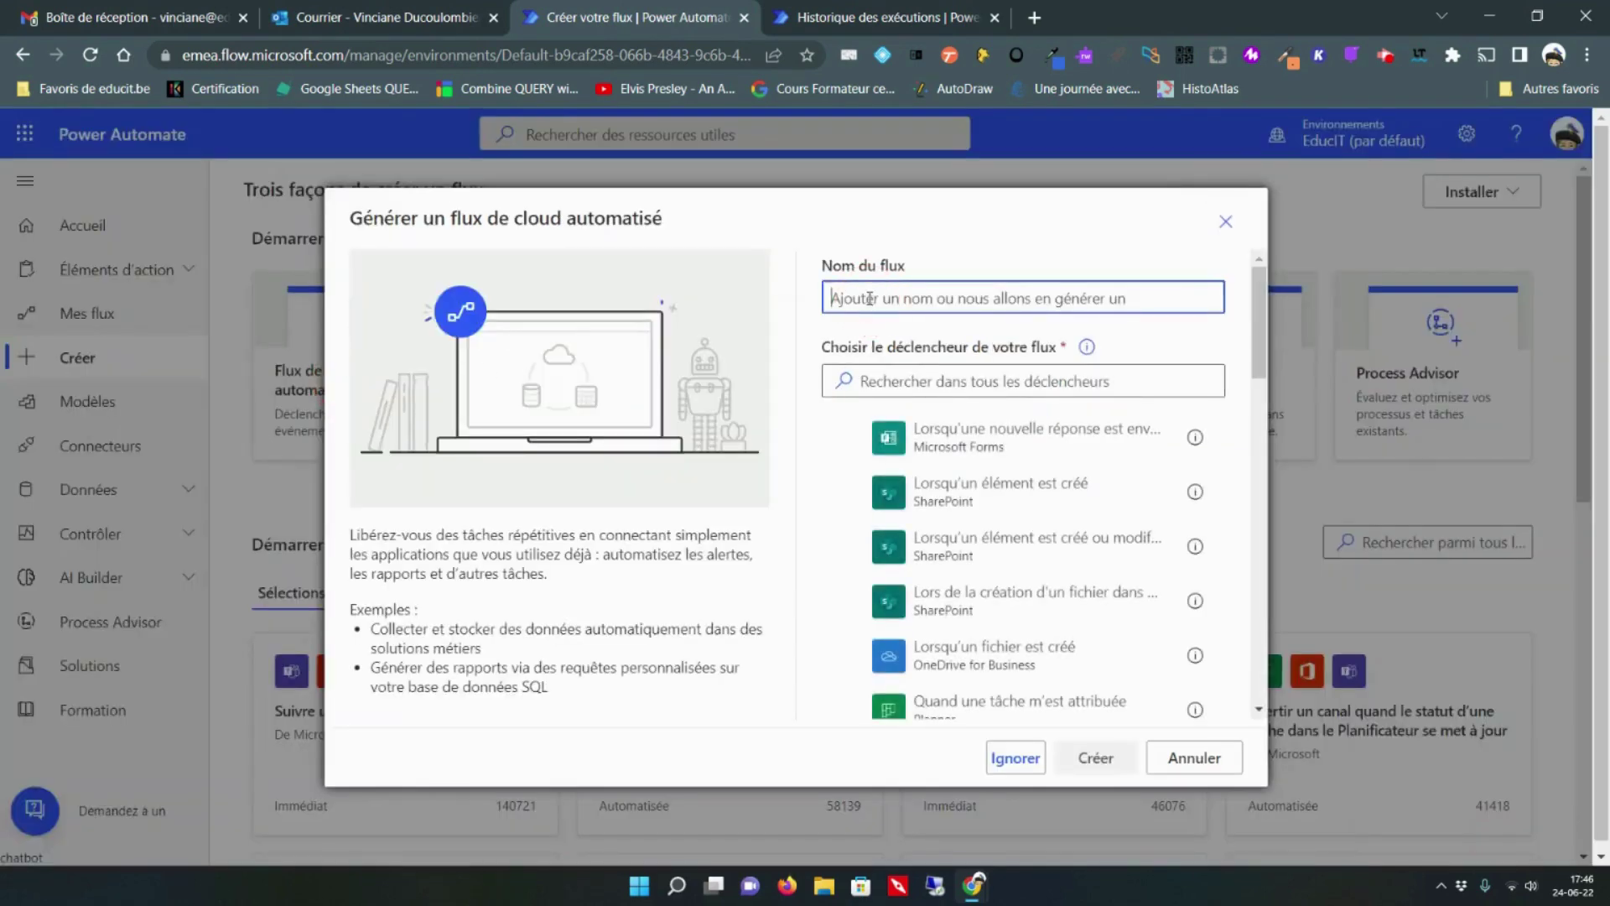
{"action": "type", "text": "no"}
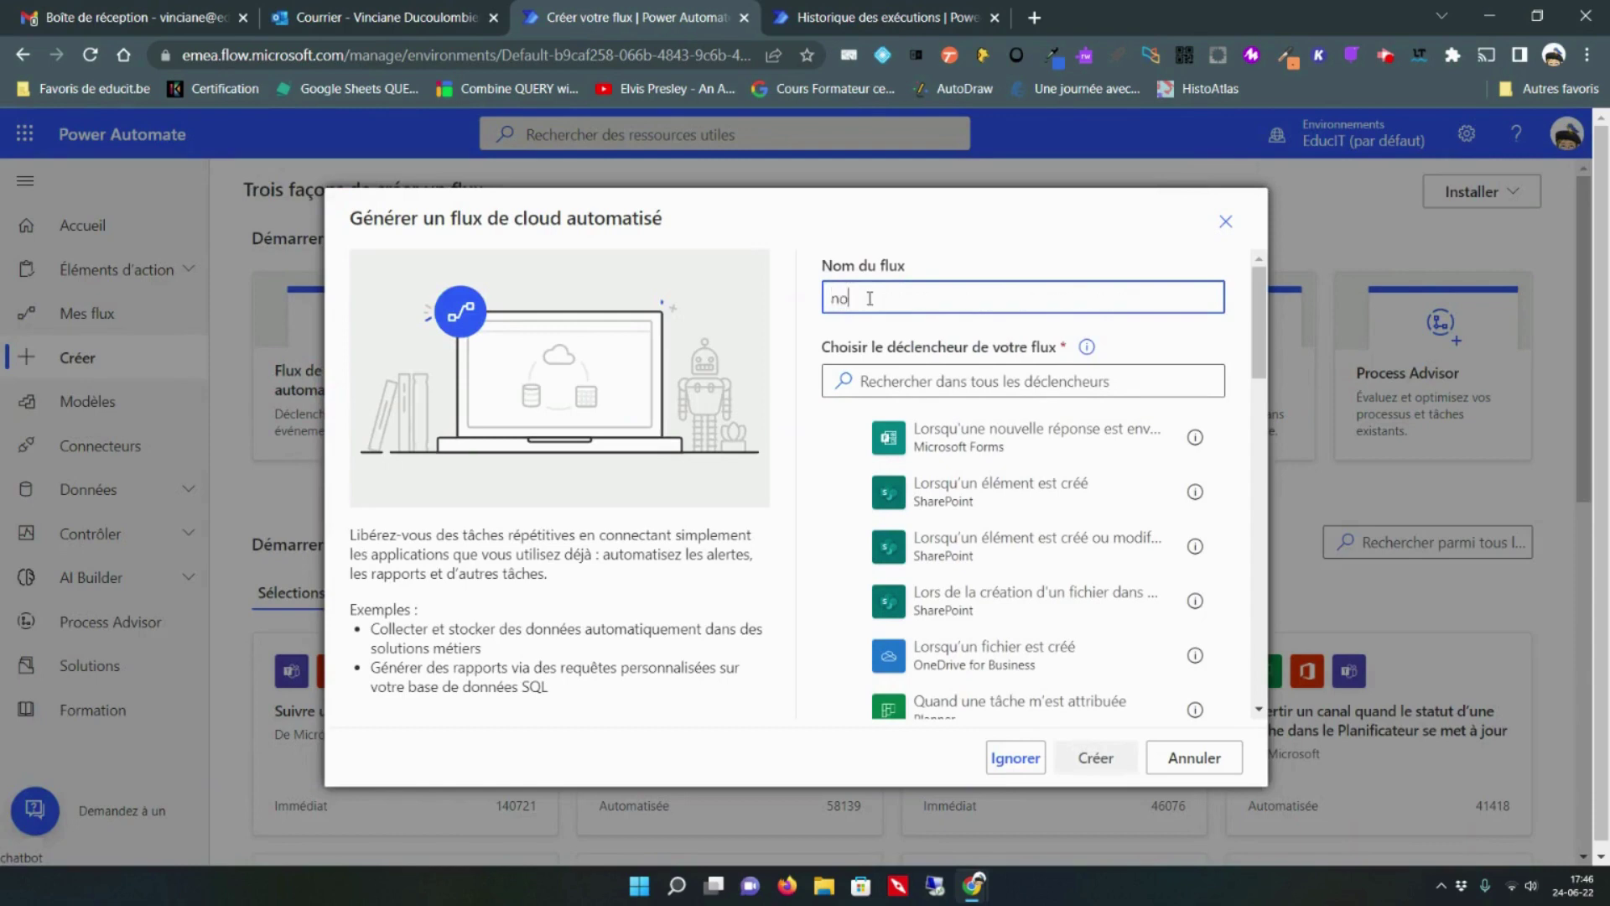
{"action": "type", "text": "tification de M. Machin"}
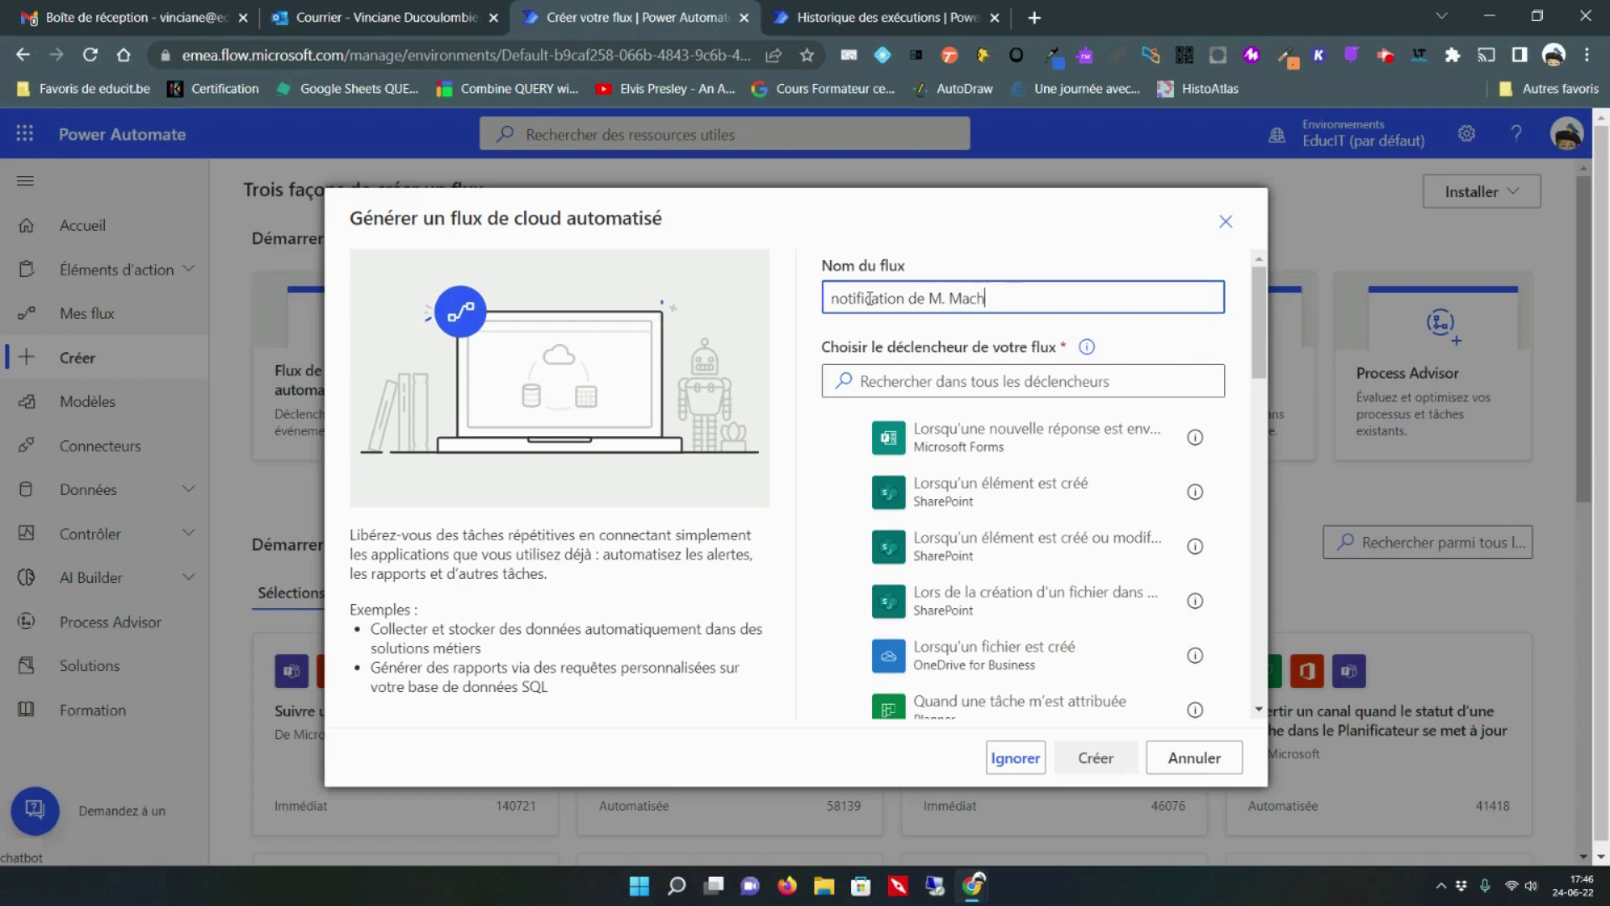
{"action": "left_click", "coordinate": [847, 380]}
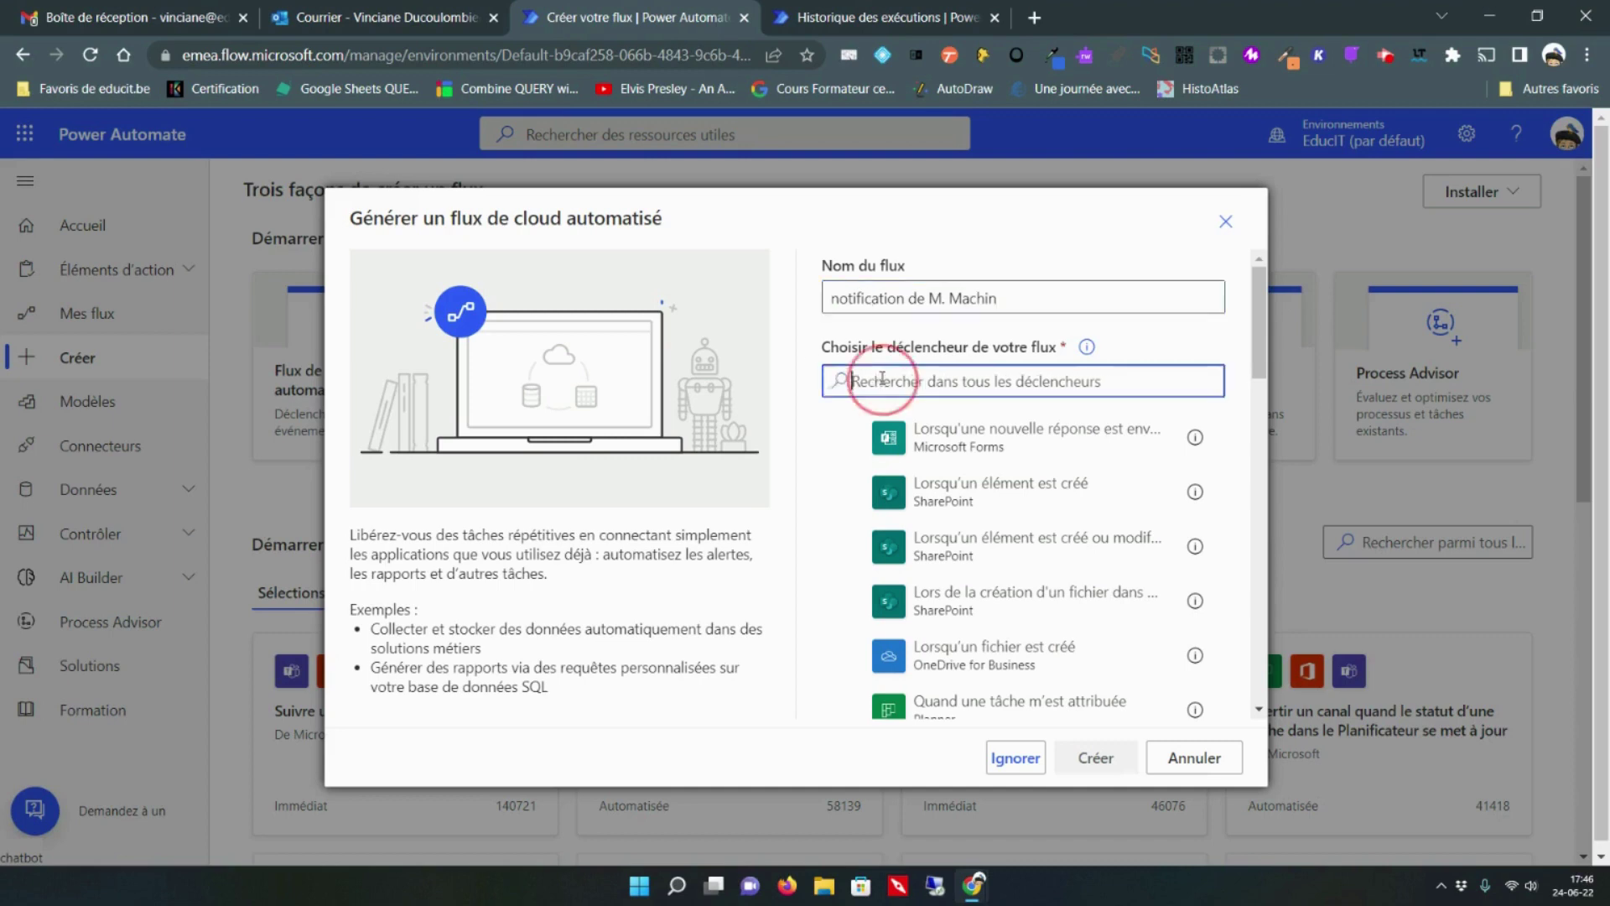
{"action": "type", "text": "out"}
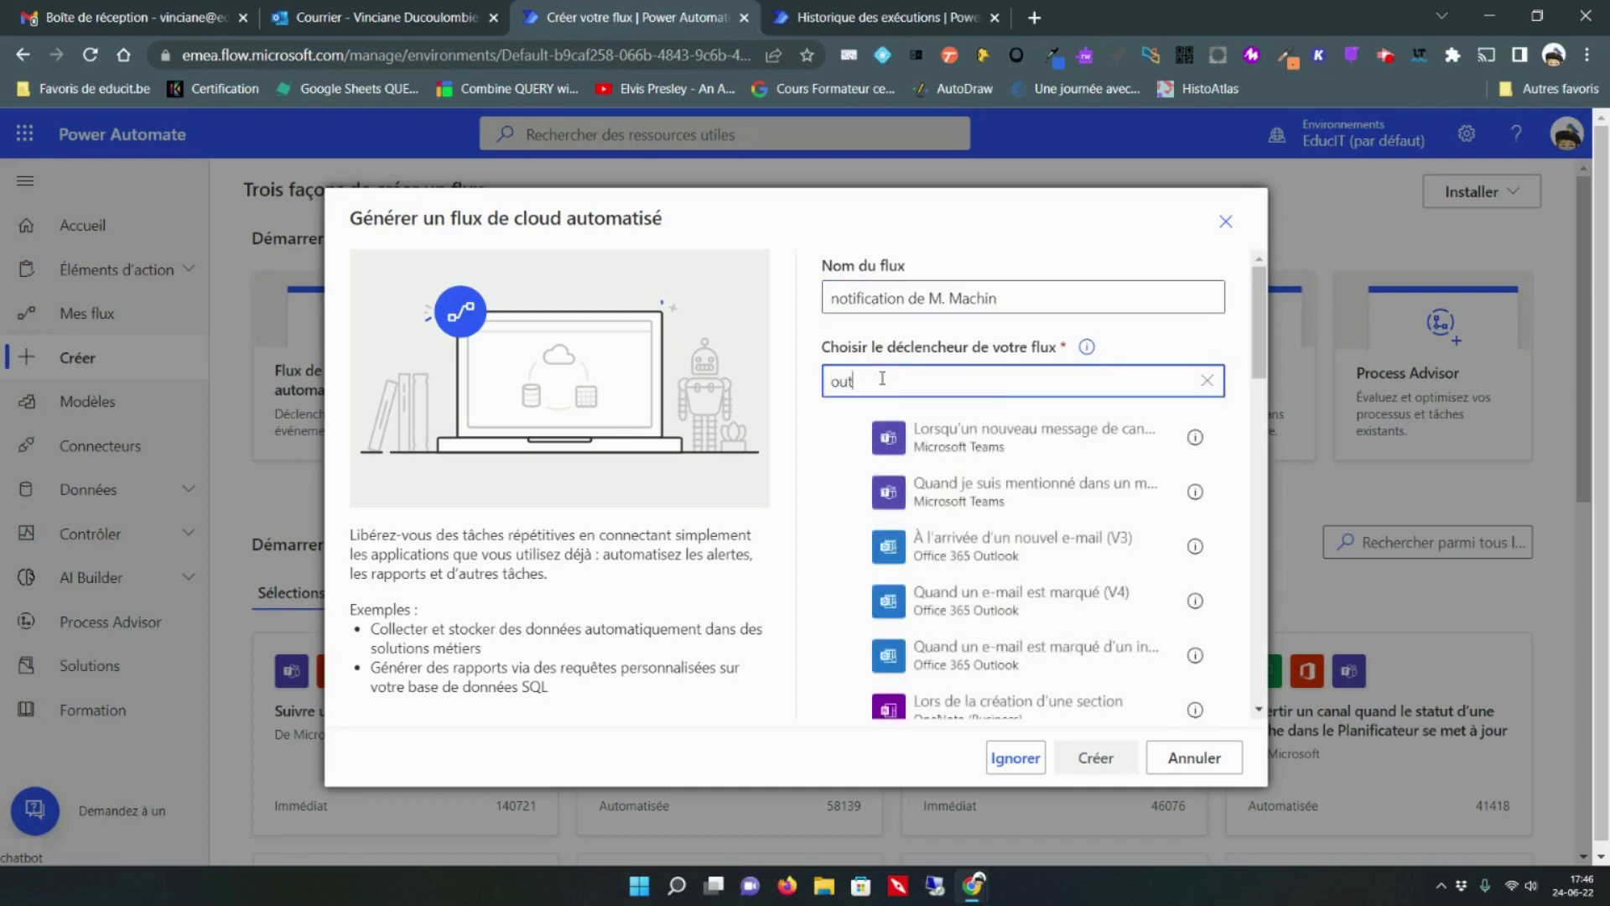
{"action": "left_click", "coordinate": [986, 547]}
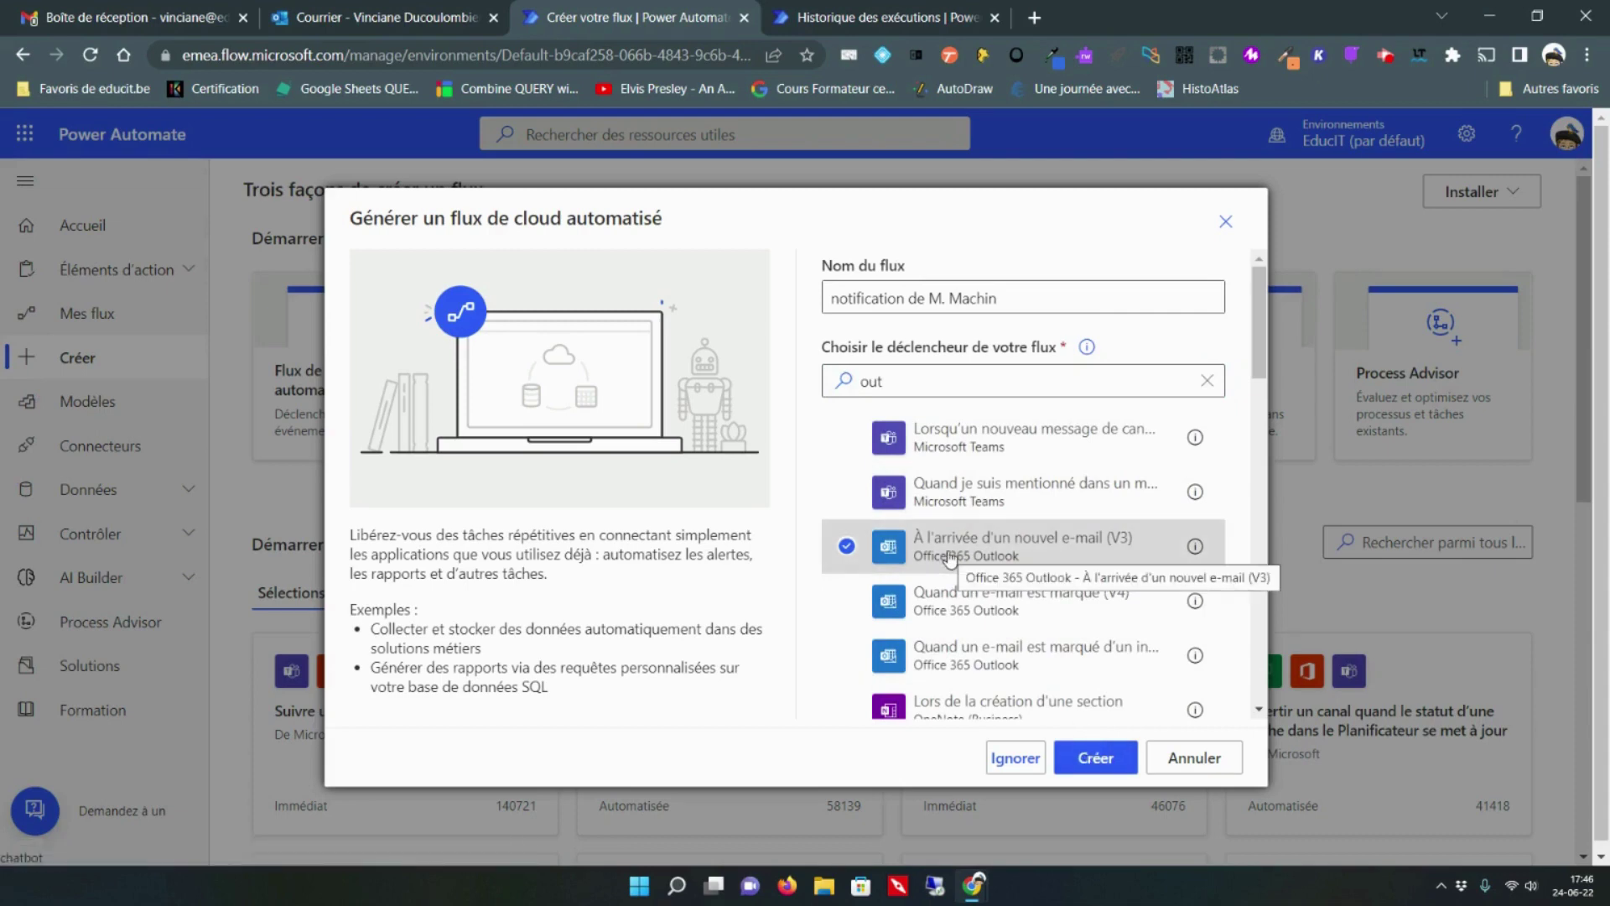
{"action": "left_click", "coordinate": [1094, 757]}
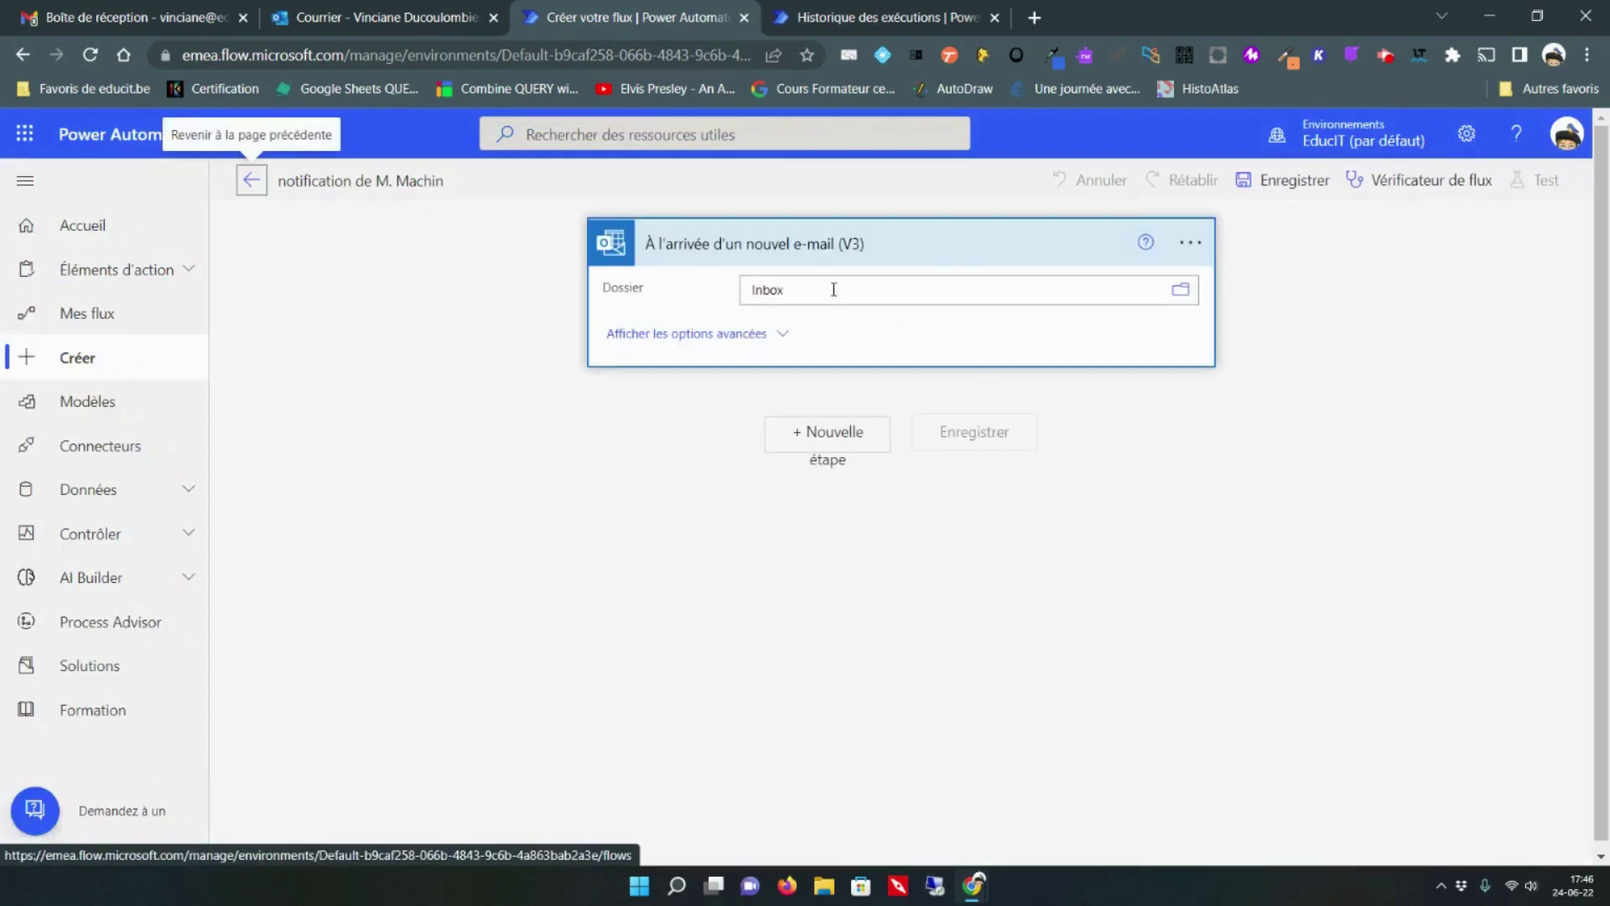
- Show the trigger's advanced options and filter De by the sender's e-mail address, keeping À, CC and À ou CC empty
{"action": "left_click", "coordinate": [776, 336]}
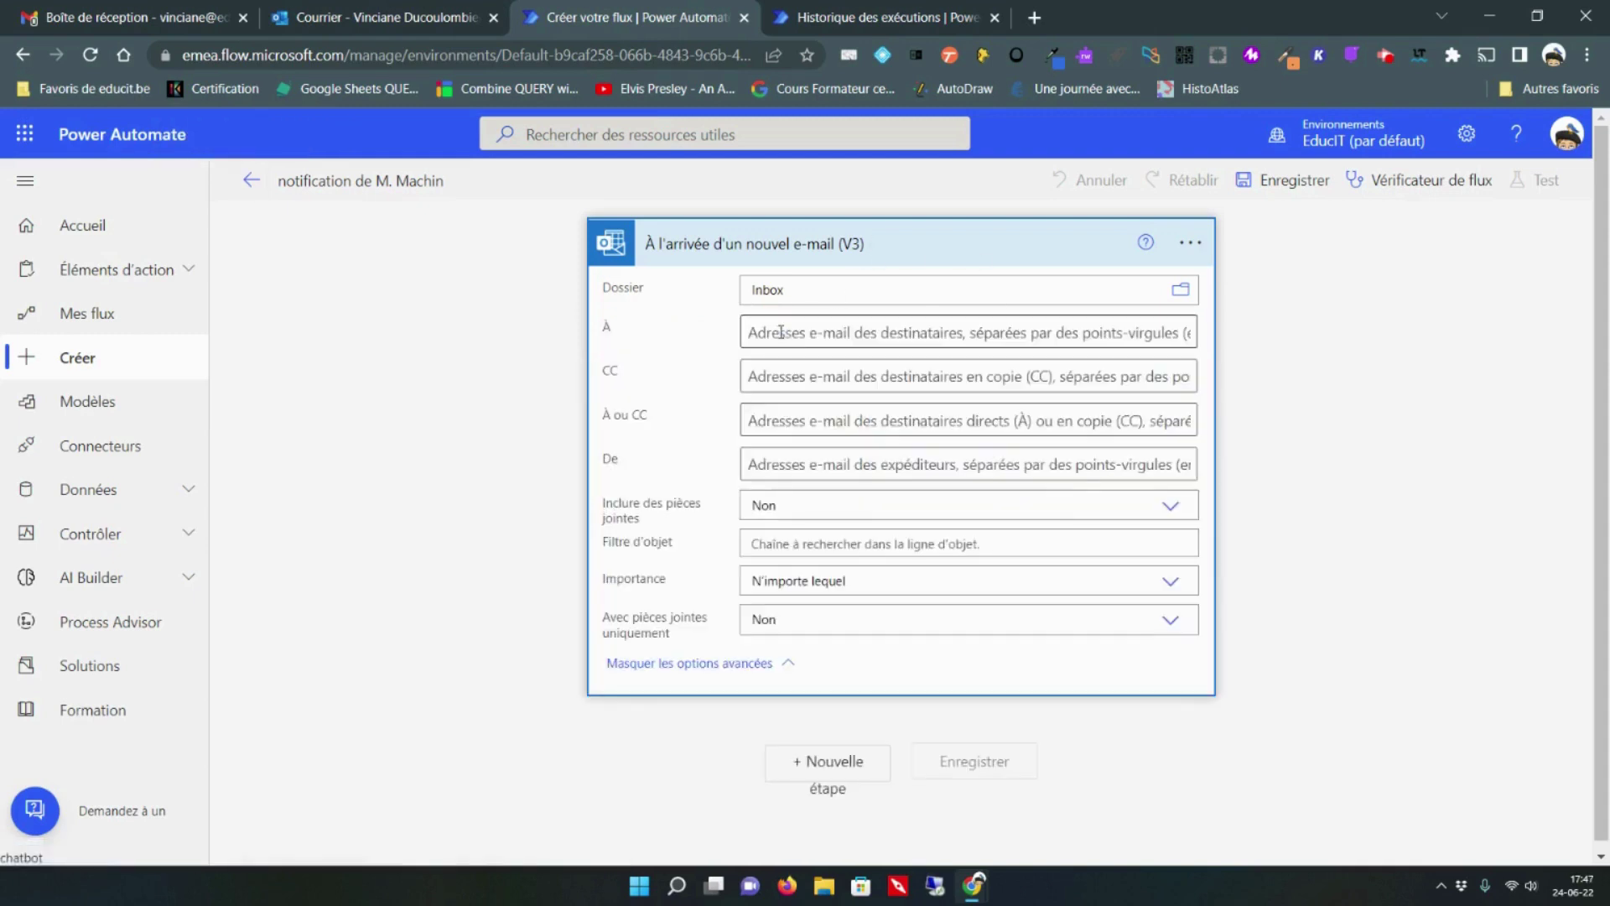
{"action": "left_click", "coordinate": [790, 461]}
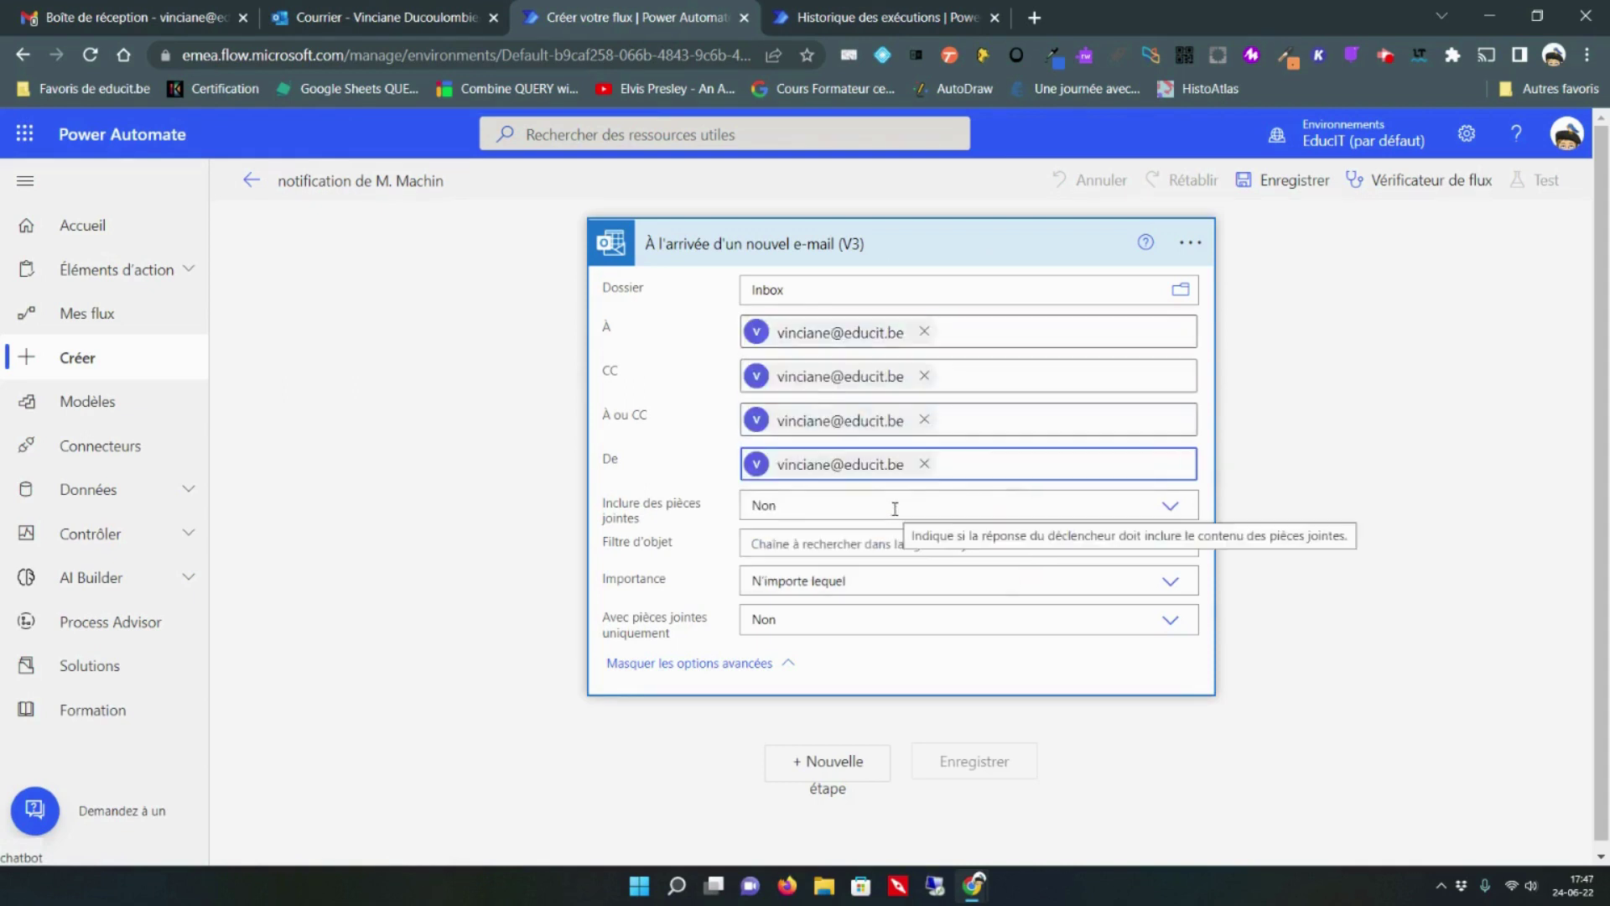
{"action": "left_click", "coordinate": [924, 420]}
{"action": "left_click", "coordinate": [925, 376]}
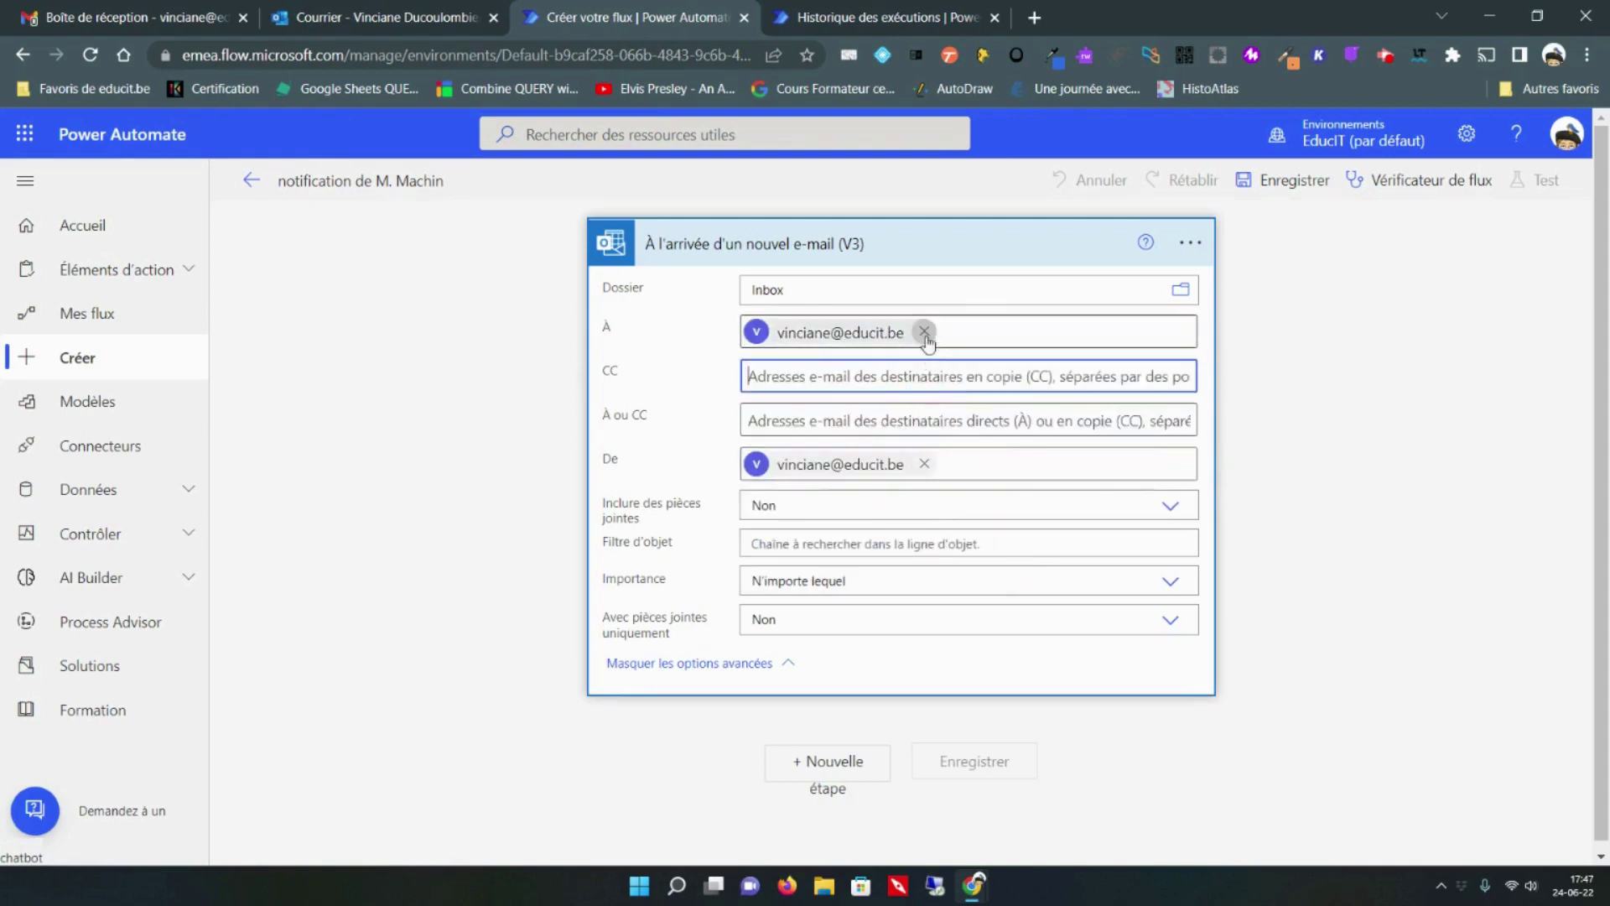
{"action": "left_click", "coordinate": [924, 331]}
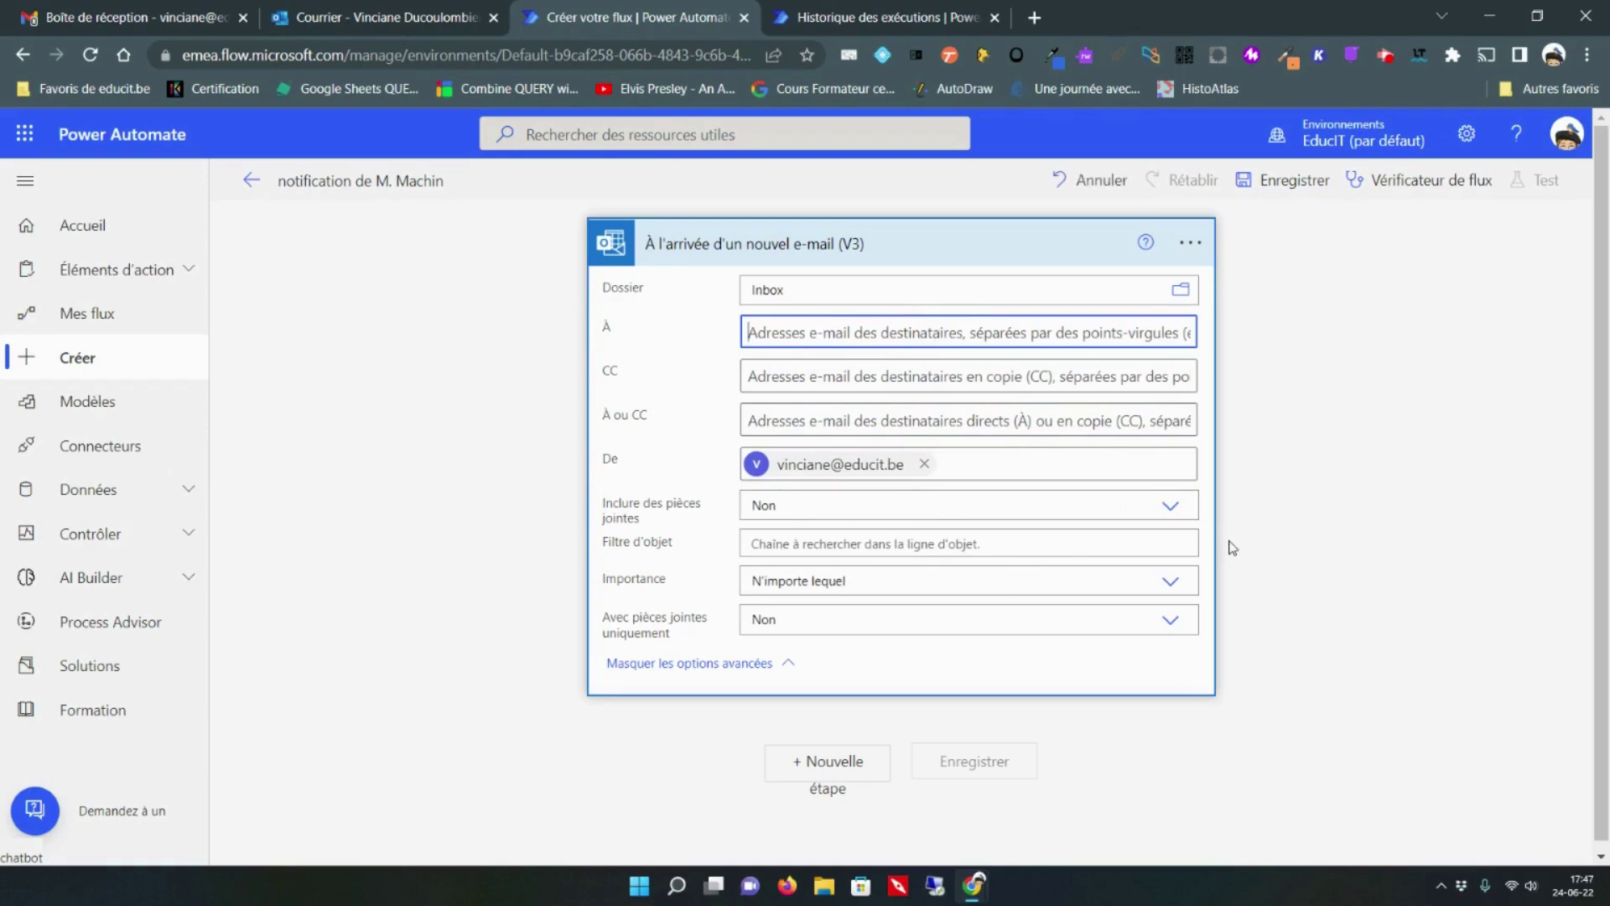
- Add the Notifications action "M'envoyer une notification par e-mail" as a new step after the trigger
{"action": "left_click", "coordinate": [836, 776]}
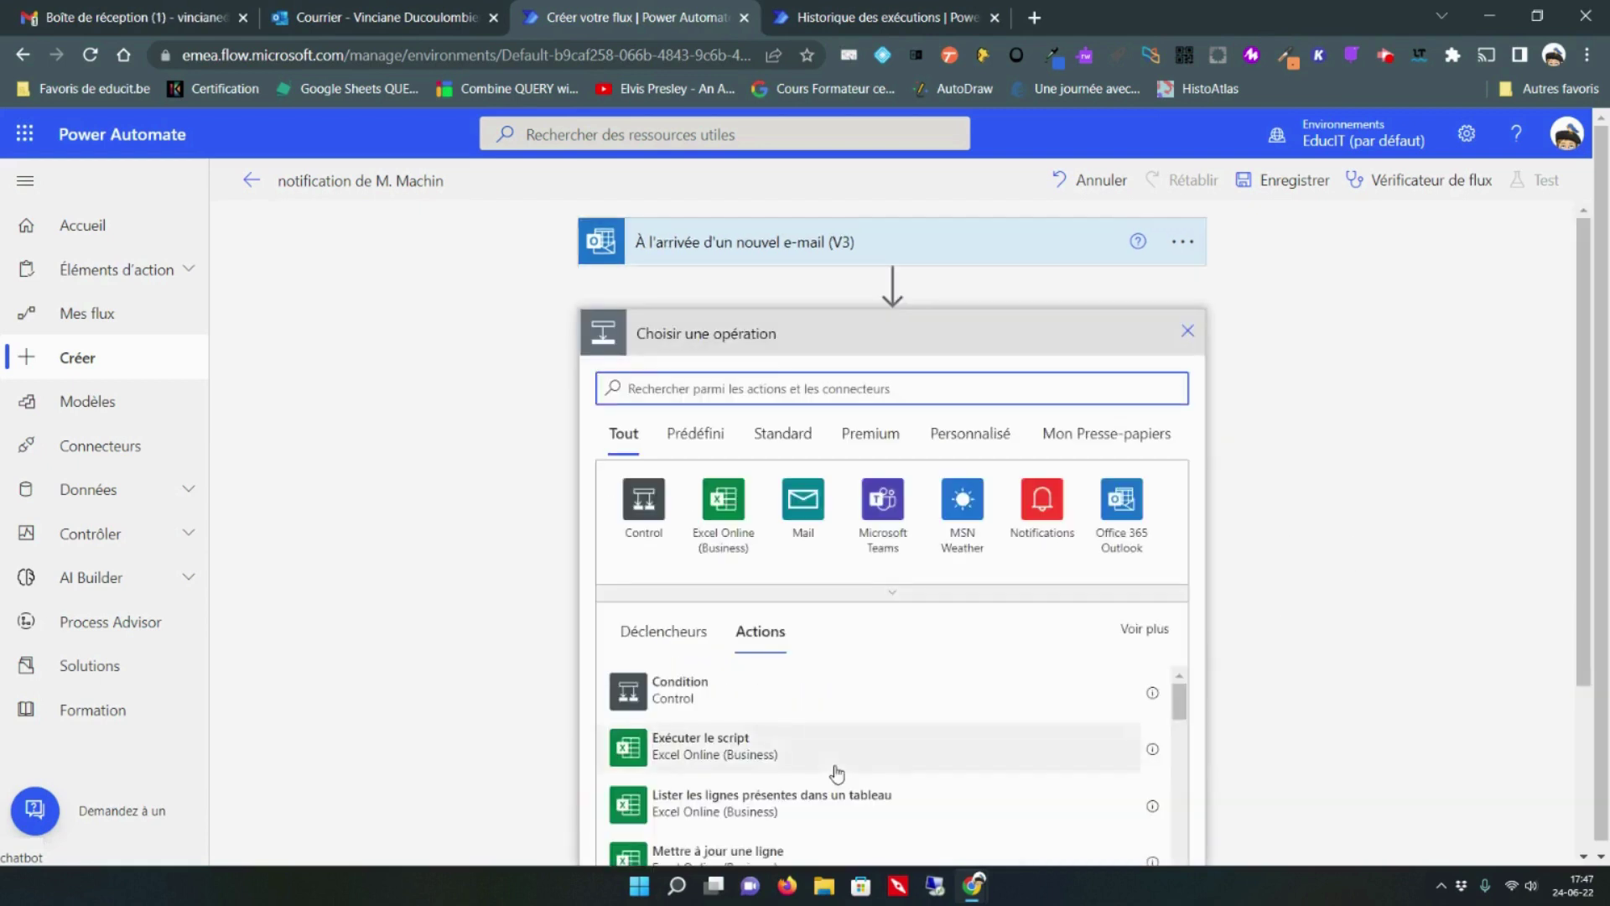
{"action": "left_click", "coordinate": [1040, 502]}
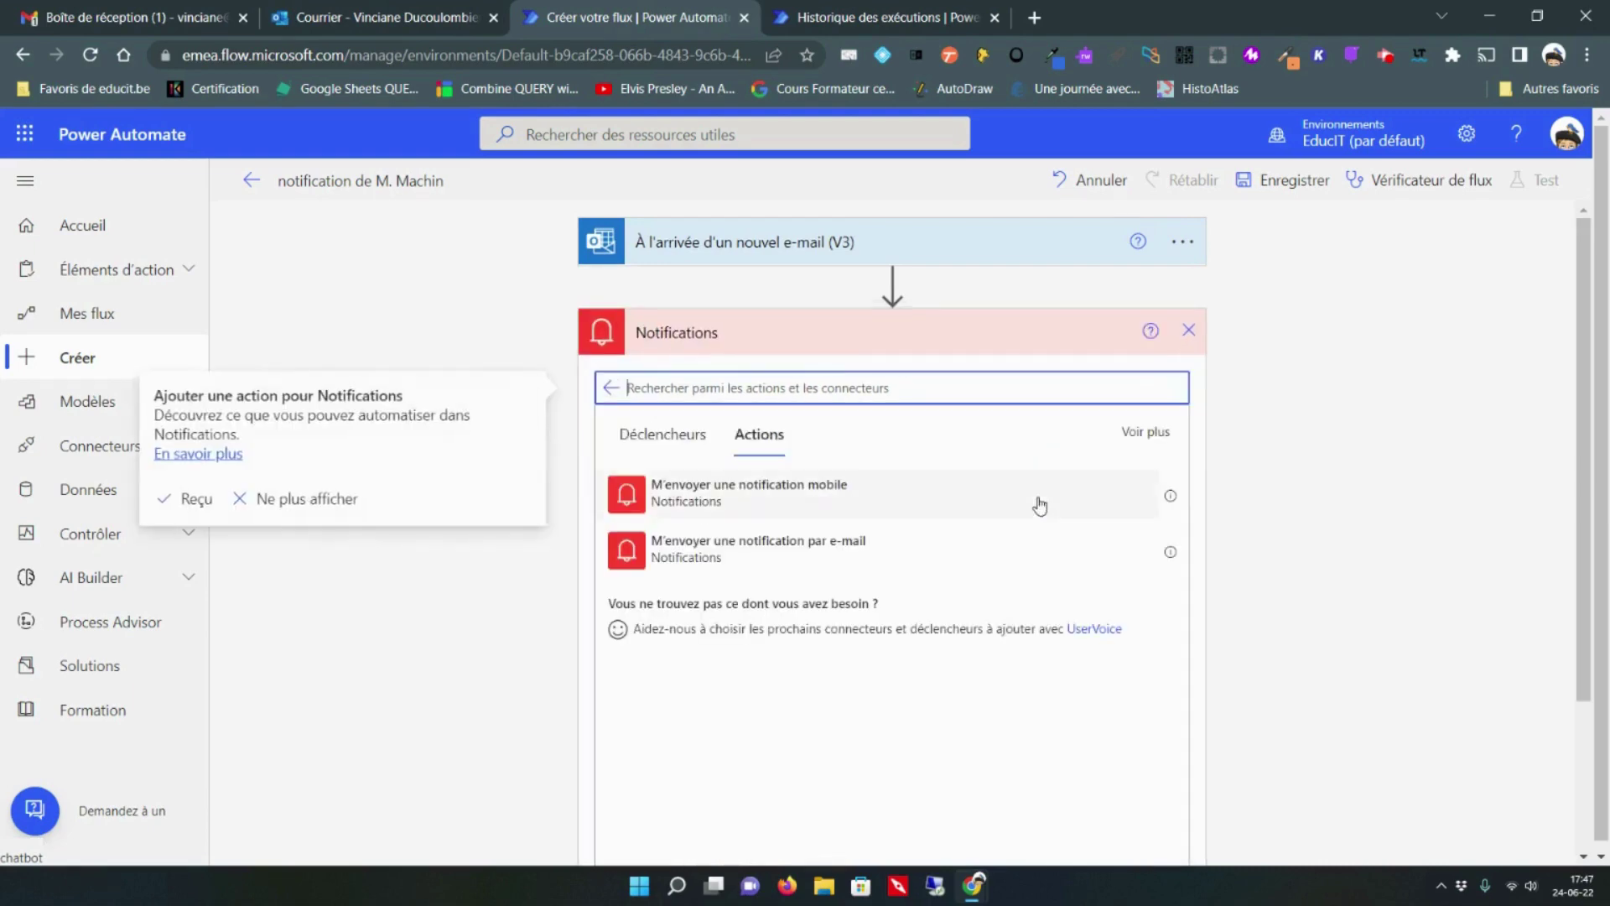
{"action": "left_click", "coordinate": [801, 555]}
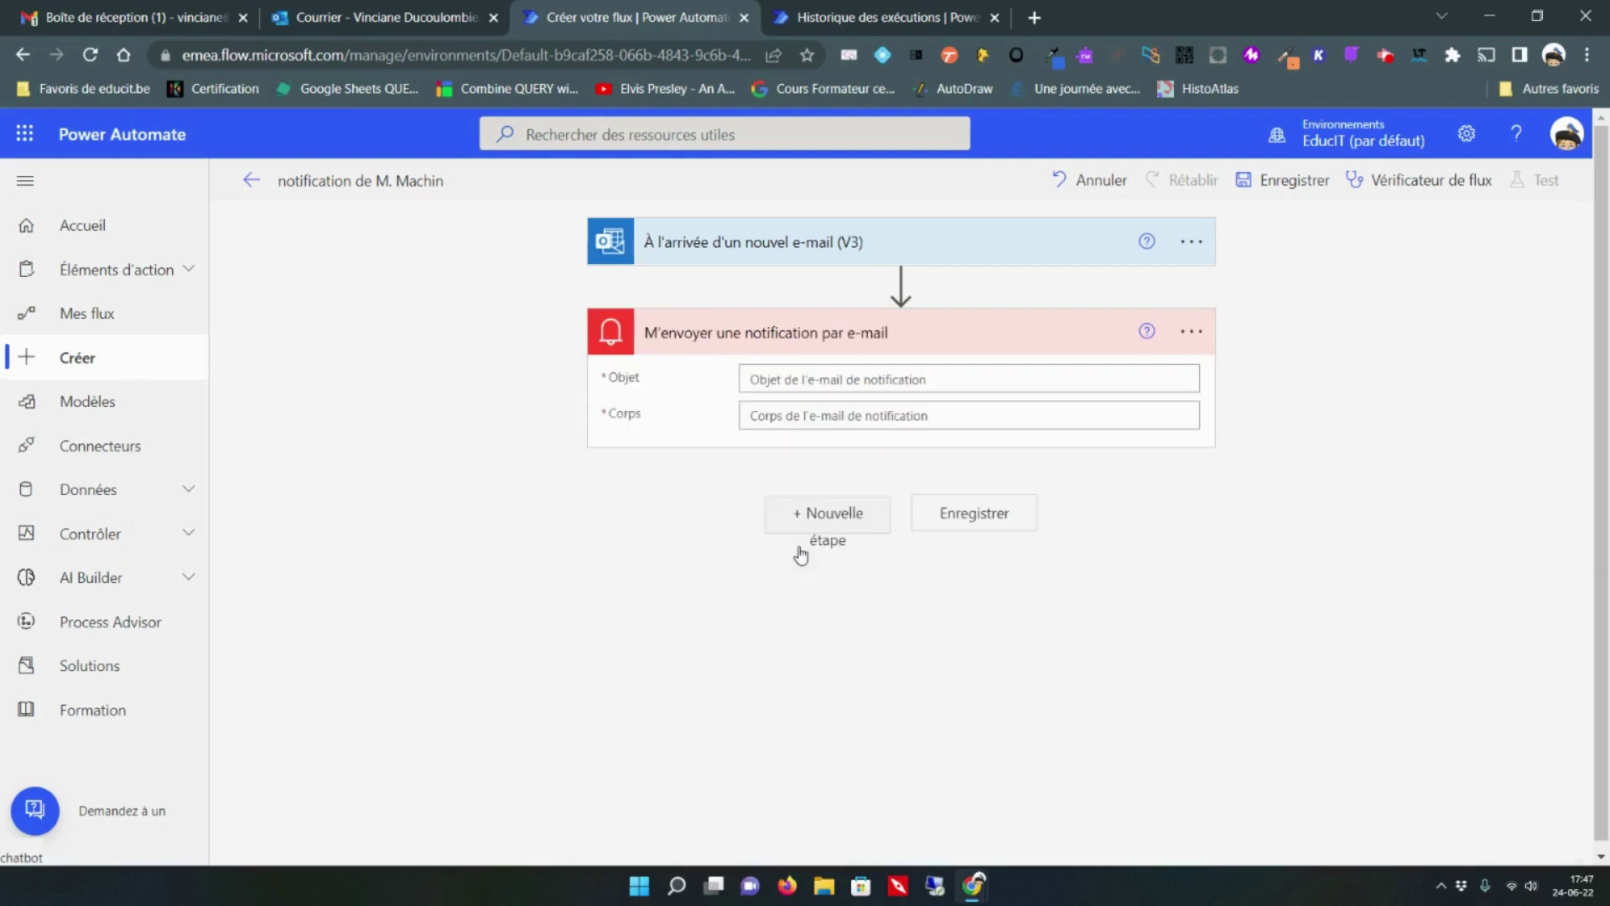
- Set the notification's Objet to "nouveau mail" and its Corps to "Vous avez reçu un mail de" followed by the dynamic content De
{"action": "left_click", "coordinate": [780, 378]}
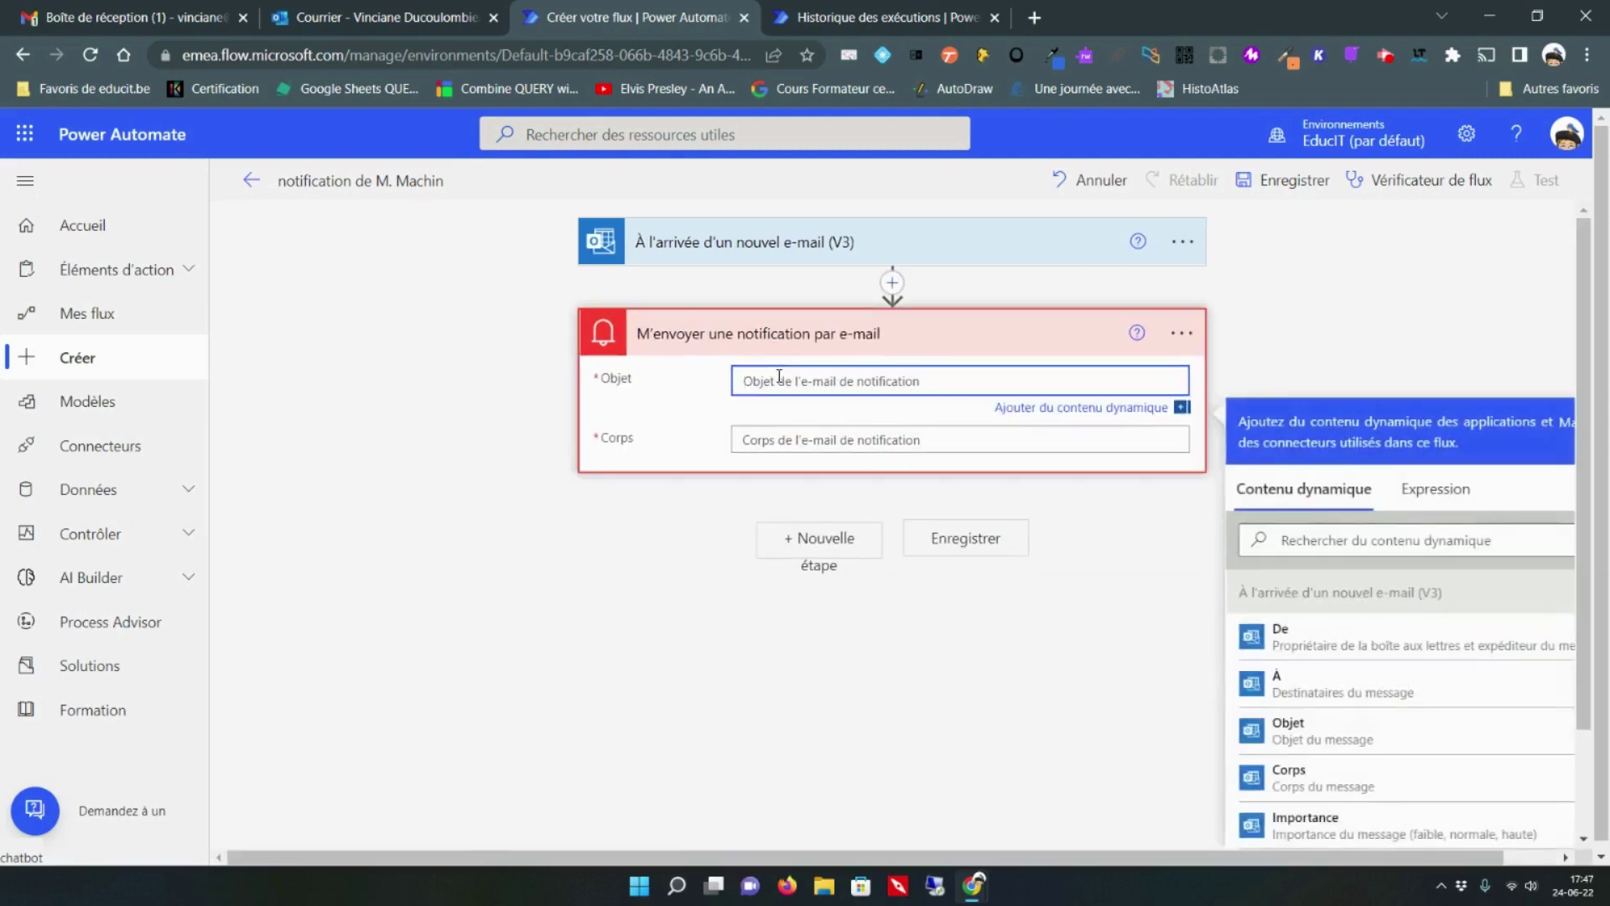
{"action": "type", "text": "nouveau"}
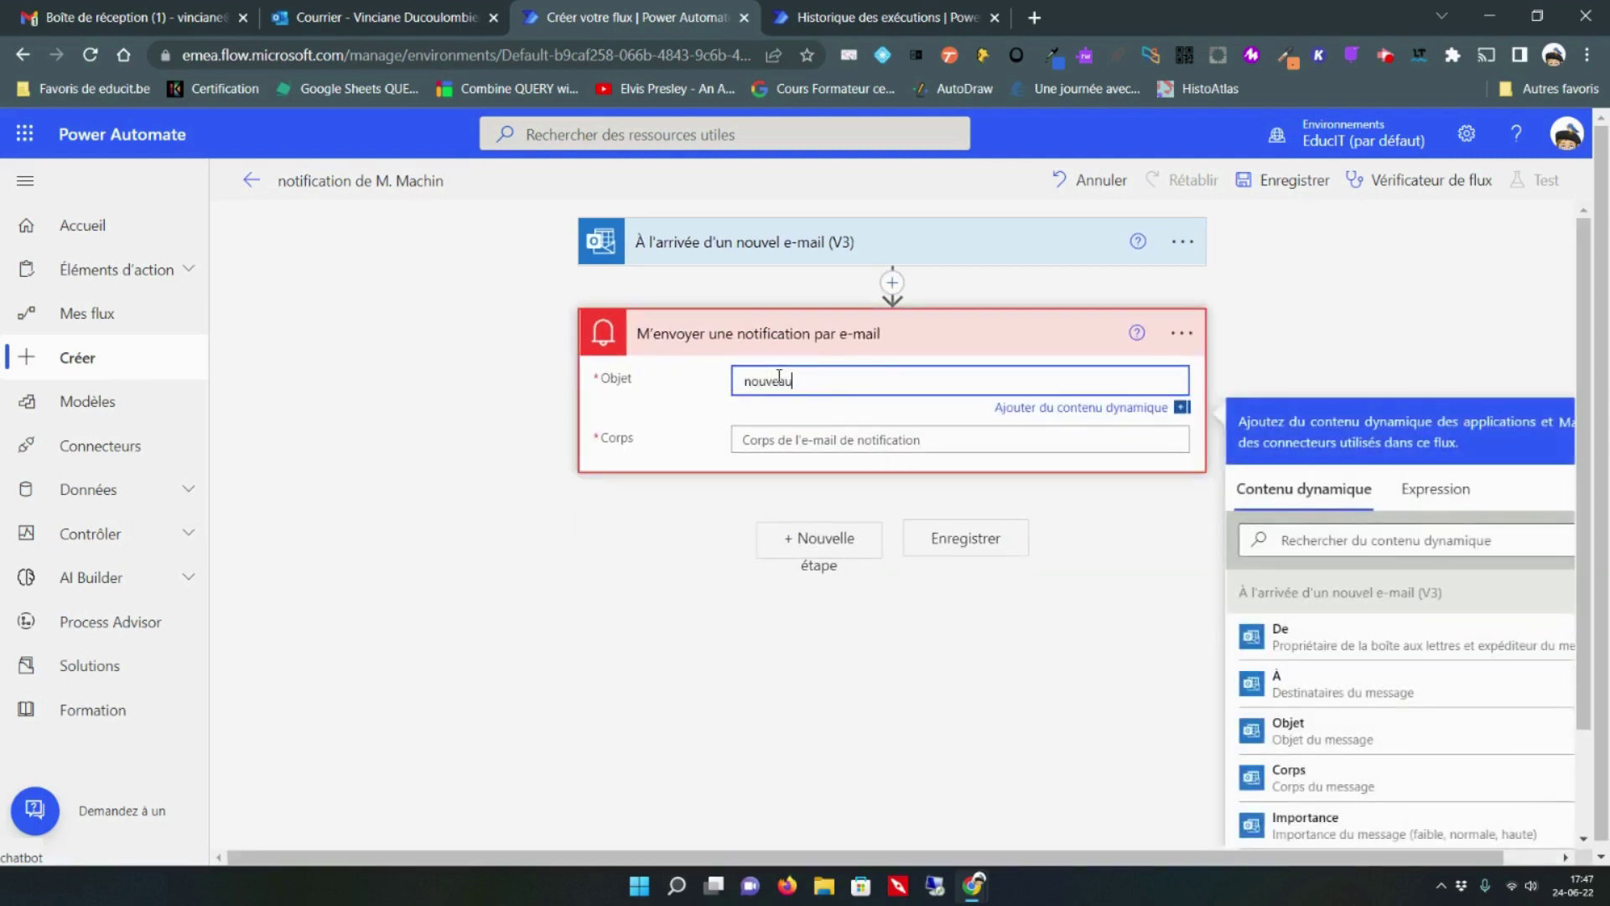
{"action": "type", "text": " mail"}
{"action": "left_click", "coordinate": [765, 438]}
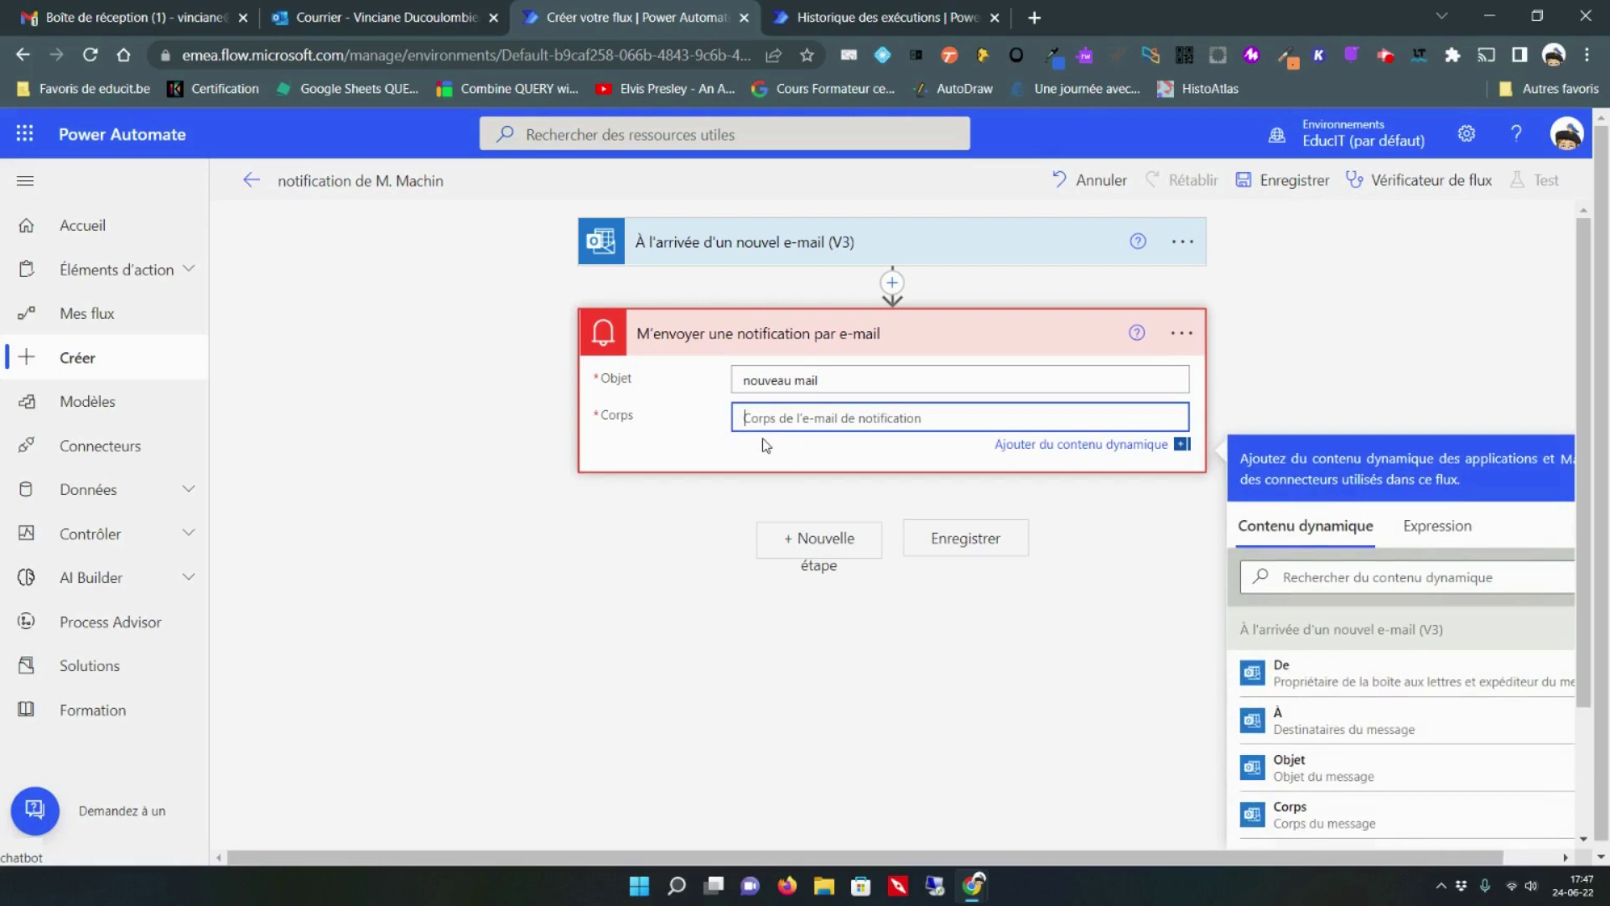
{"action": "type", "text": "Vous avez reçu un mail de"}
{"action": "left_click", "coordinate": [1150, 447]}
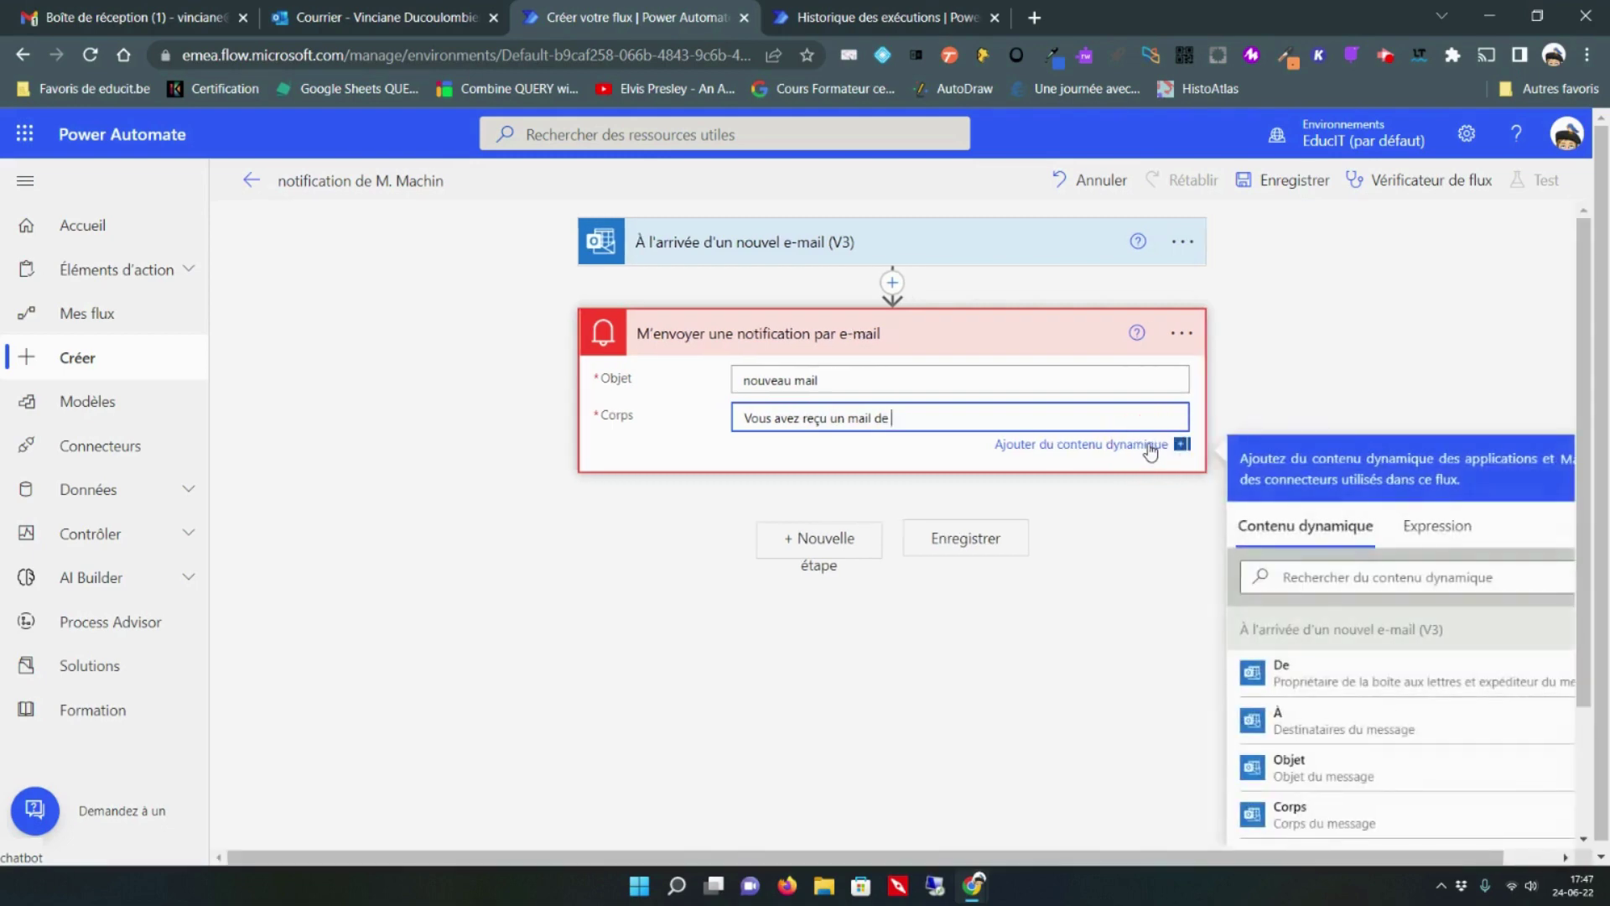
{"action": "left_click", "coordinate": [1379, 679]}
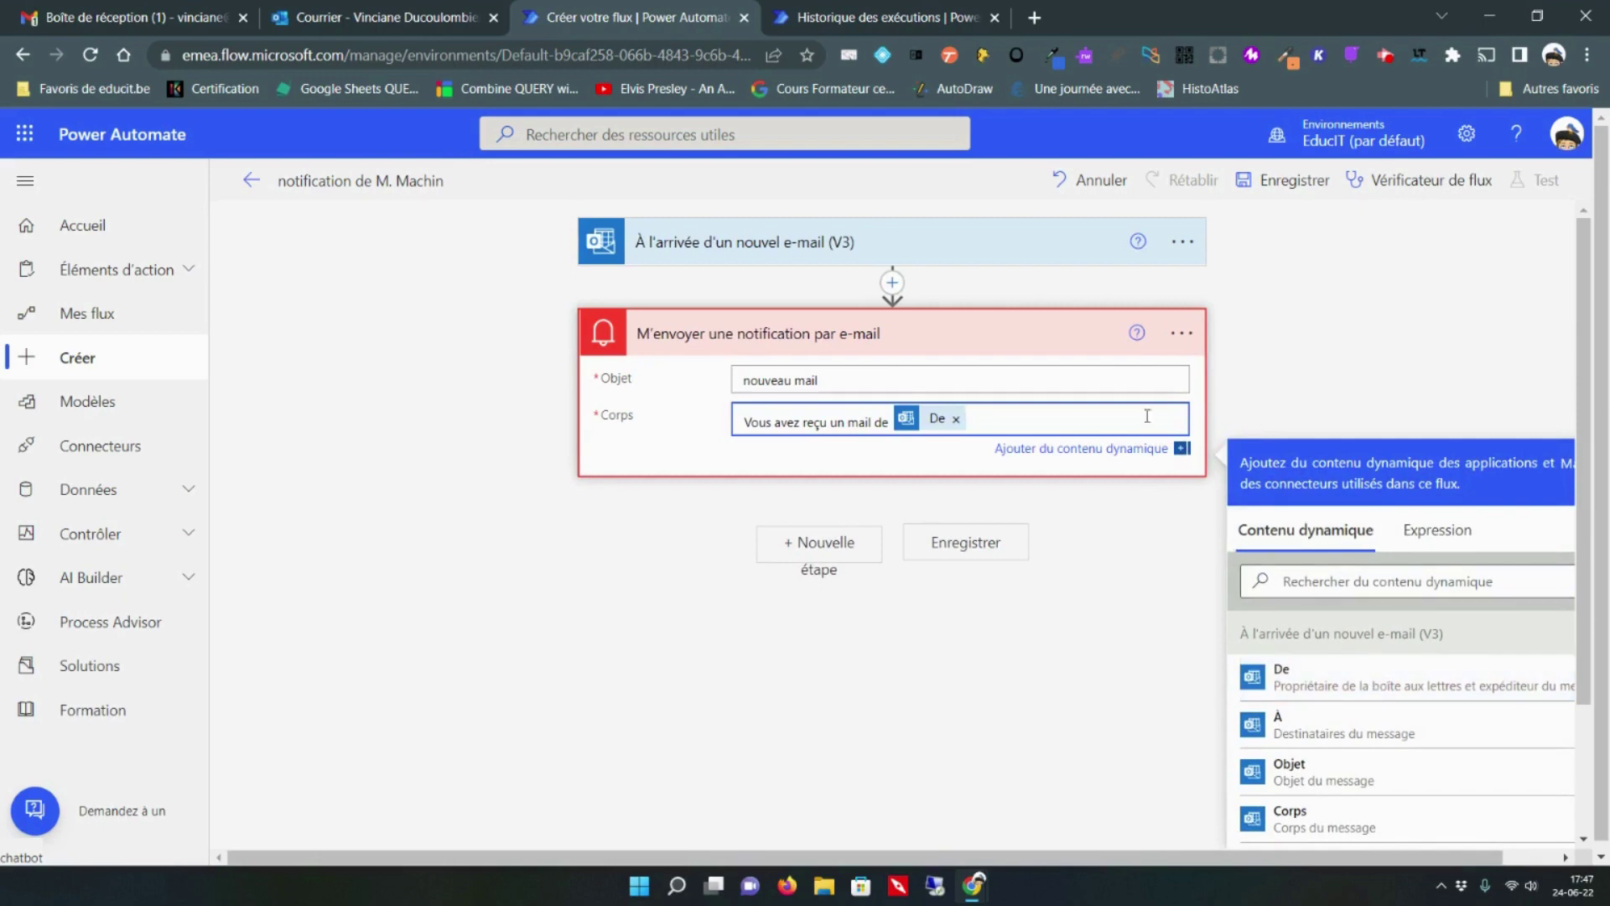
- Save the flow and check it for errors and warnings with the flow checker
{"action": "left_click", "coordinate": [1279, 181]}
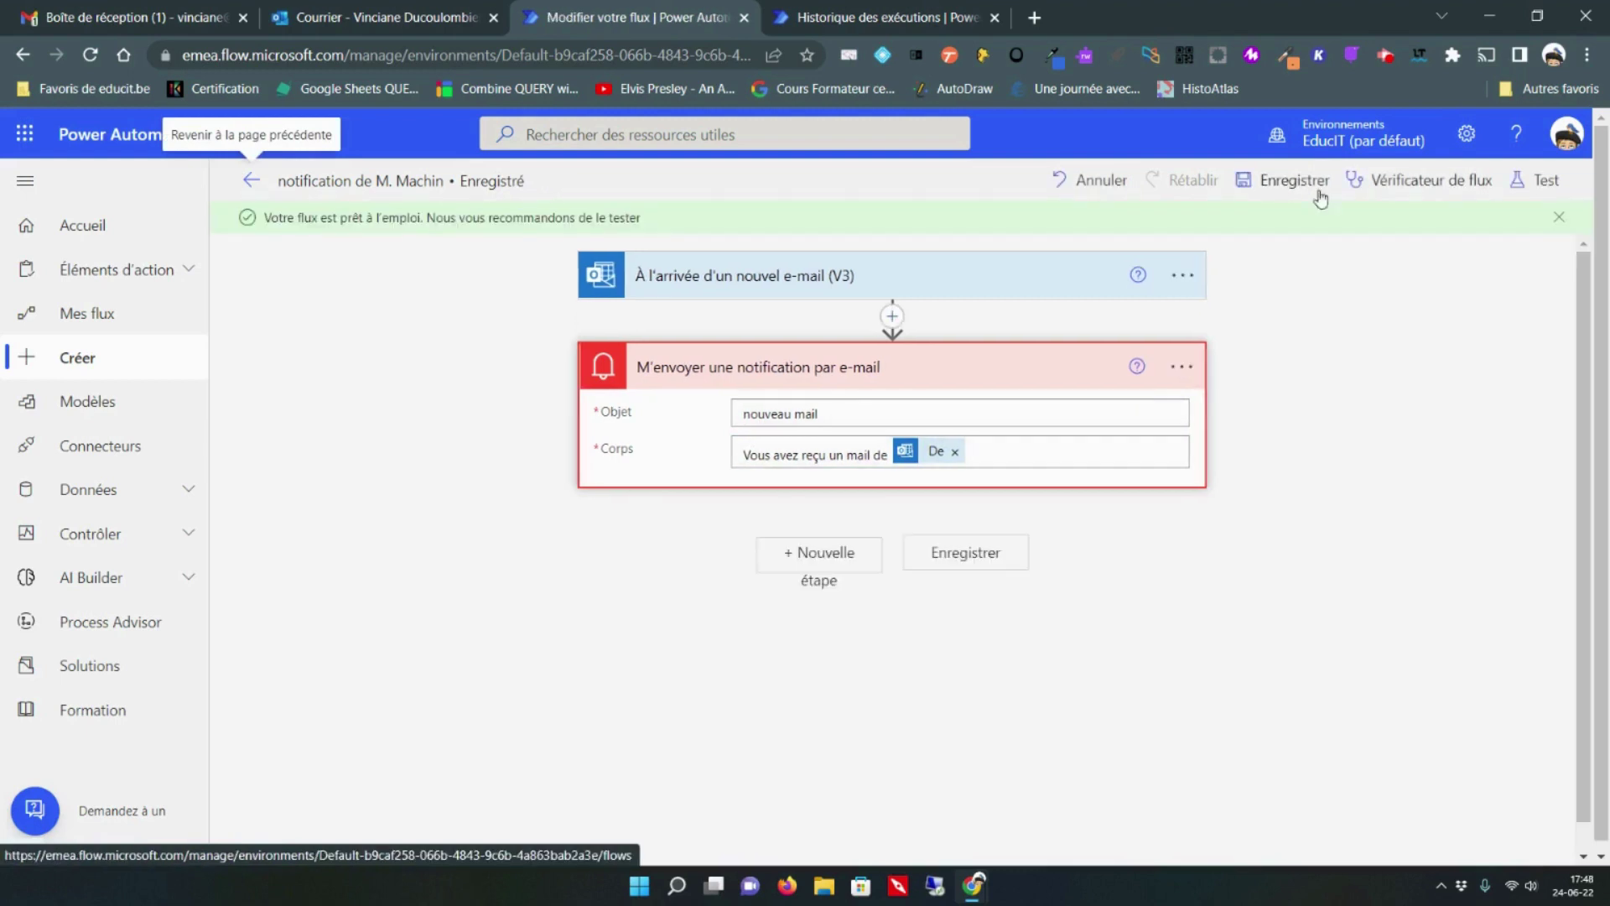
{"action": "left_click", "coordinate": [1406, 181]}
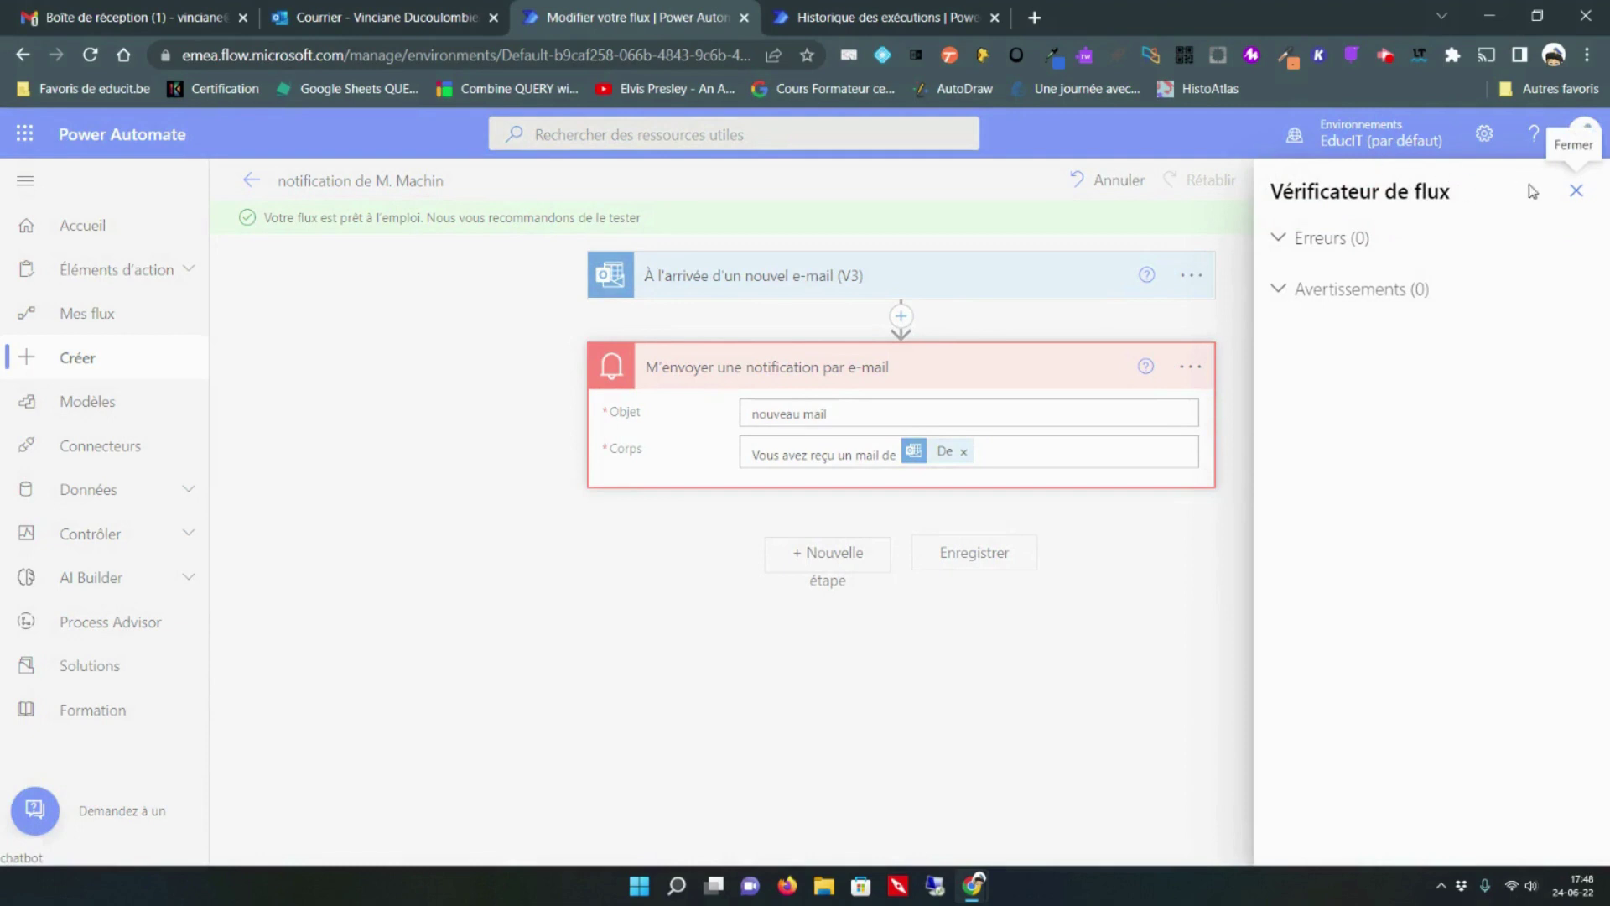
{"action": "left_click", "coordinate": [1577, 192]}
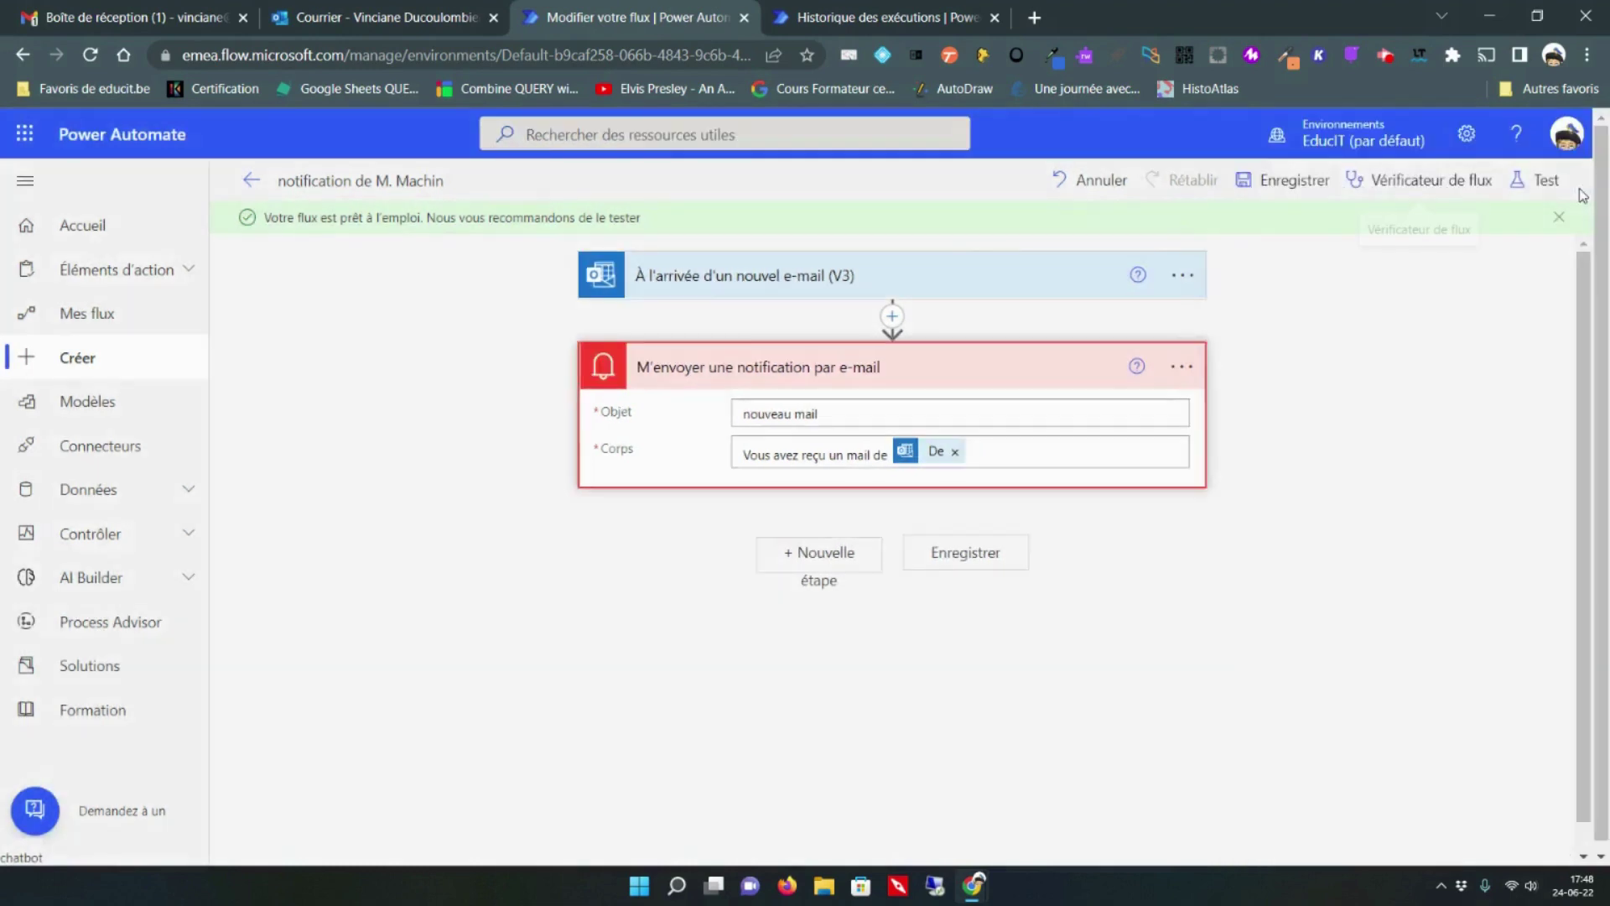
- Start a manual test of the flow
{"action": "left_click", "coordinate": [1536, 183]}
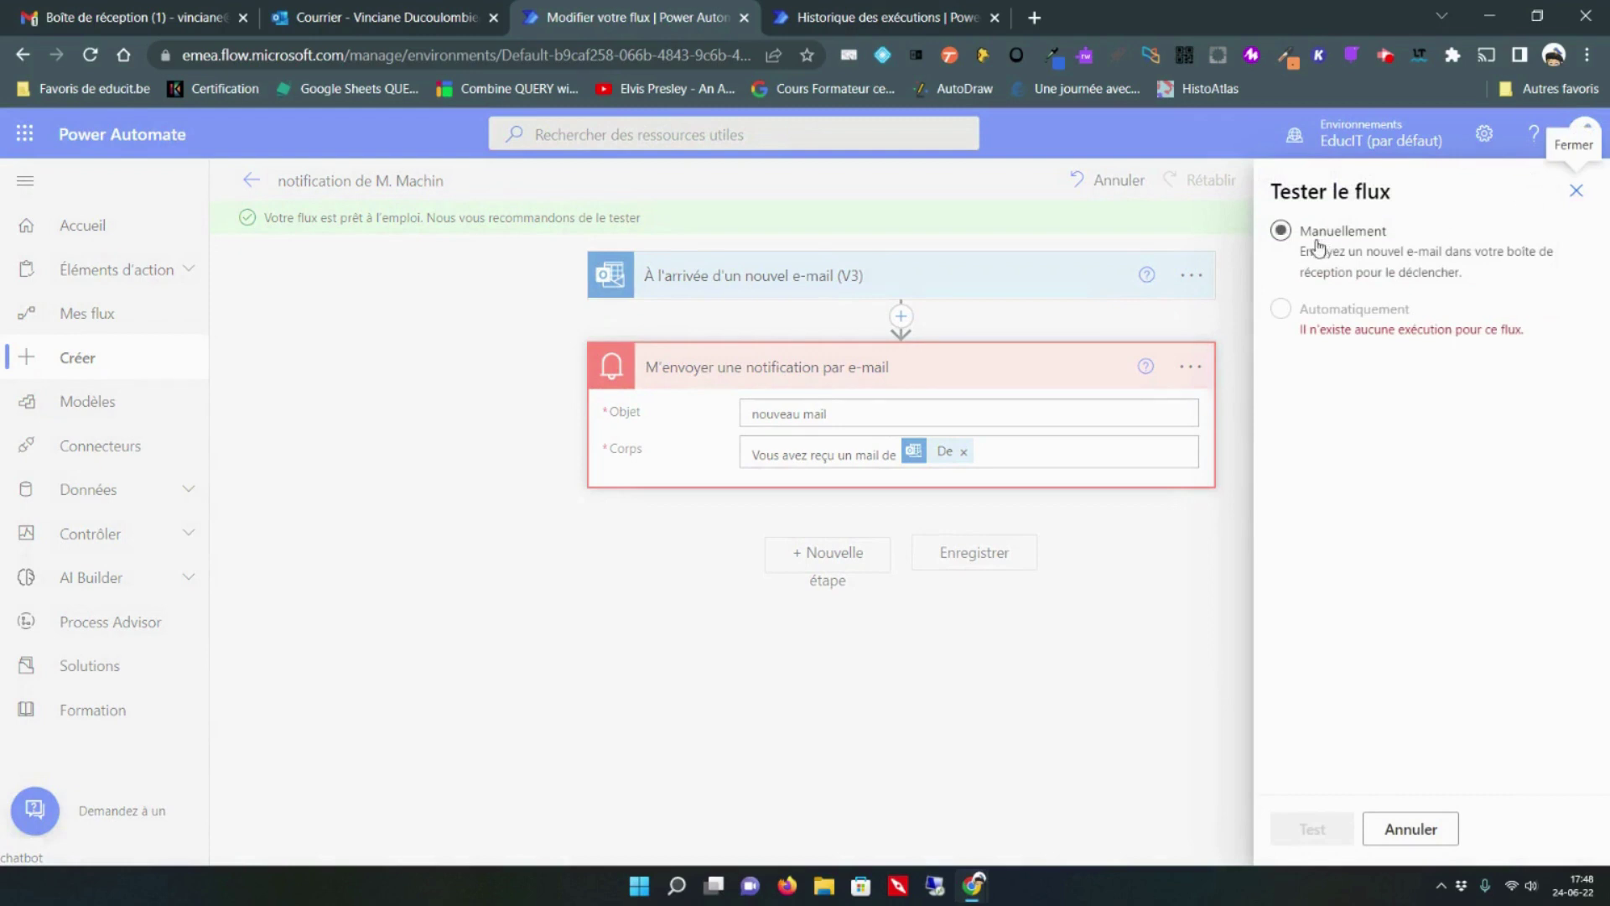
{"action": "left_click", "coordinate": [1282, 232]}
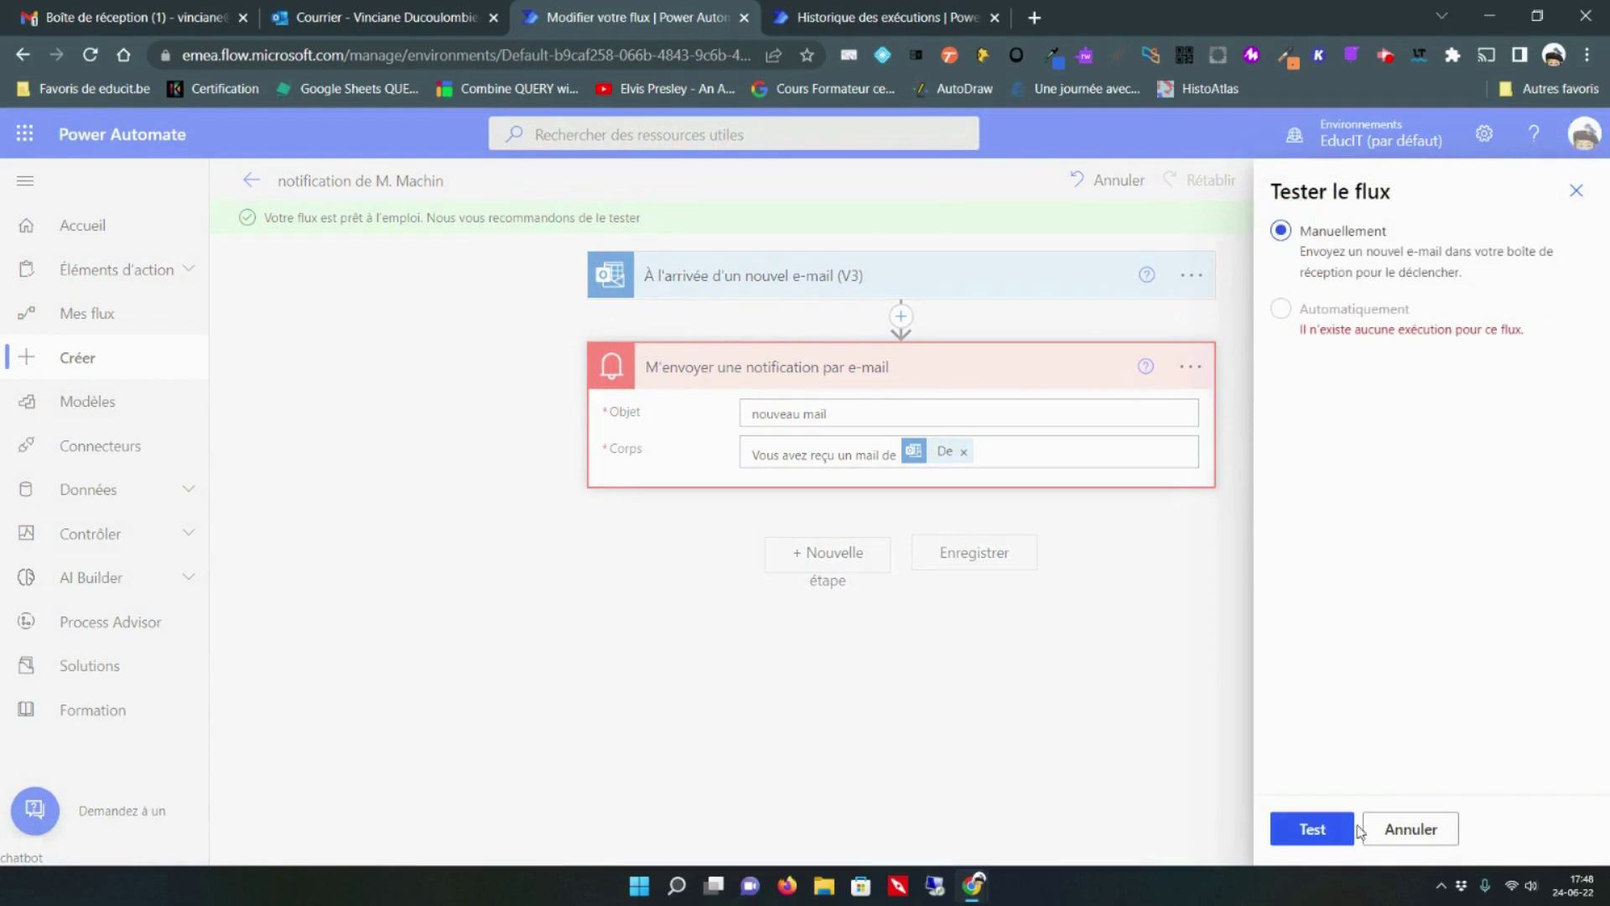
{"action": "left_click", "coordinate": [1313, 830]}
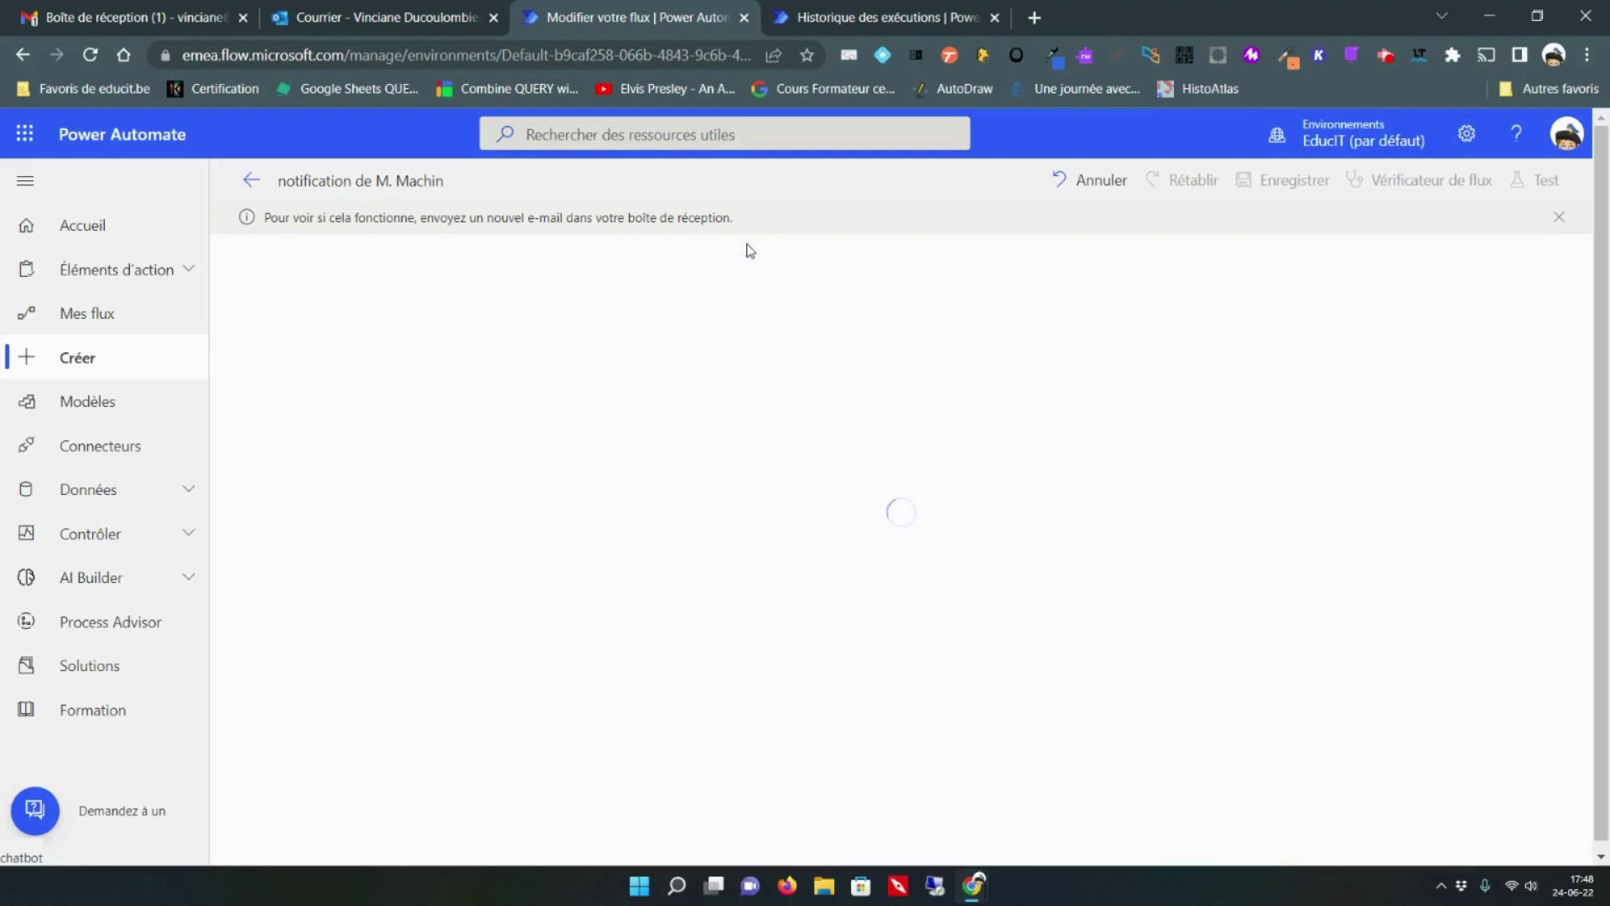
- Switch to Outlook and start a new message addressed to the account owner's own address
{"action": "left_click", "coordinate": [366, 18]}
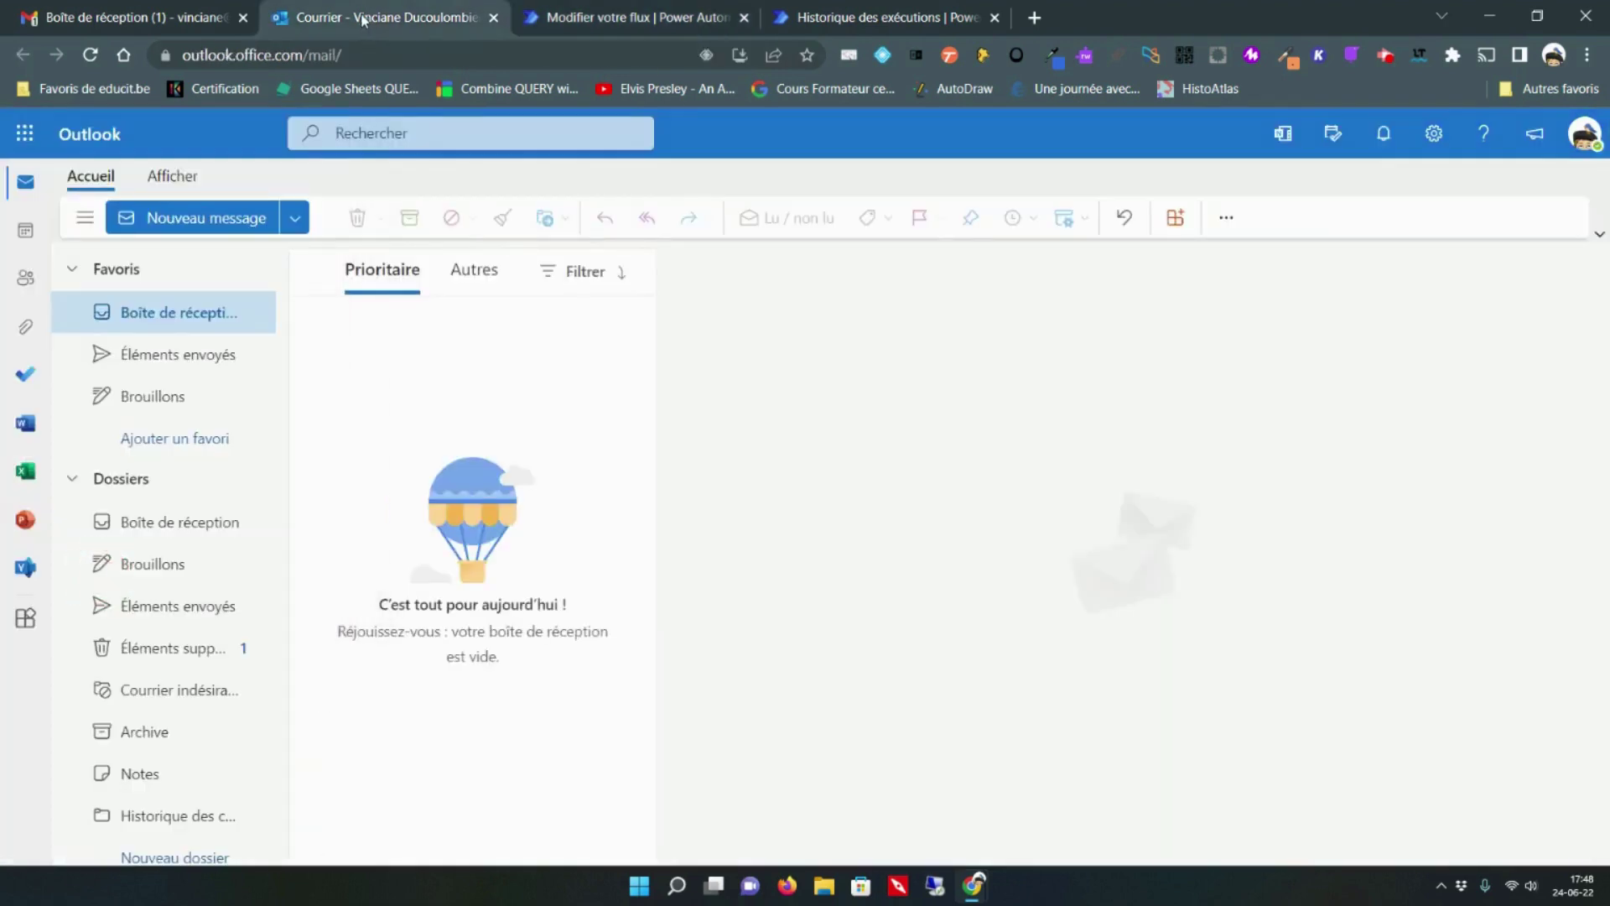
{"action": "left_click", "coordinate": [239, 217]}
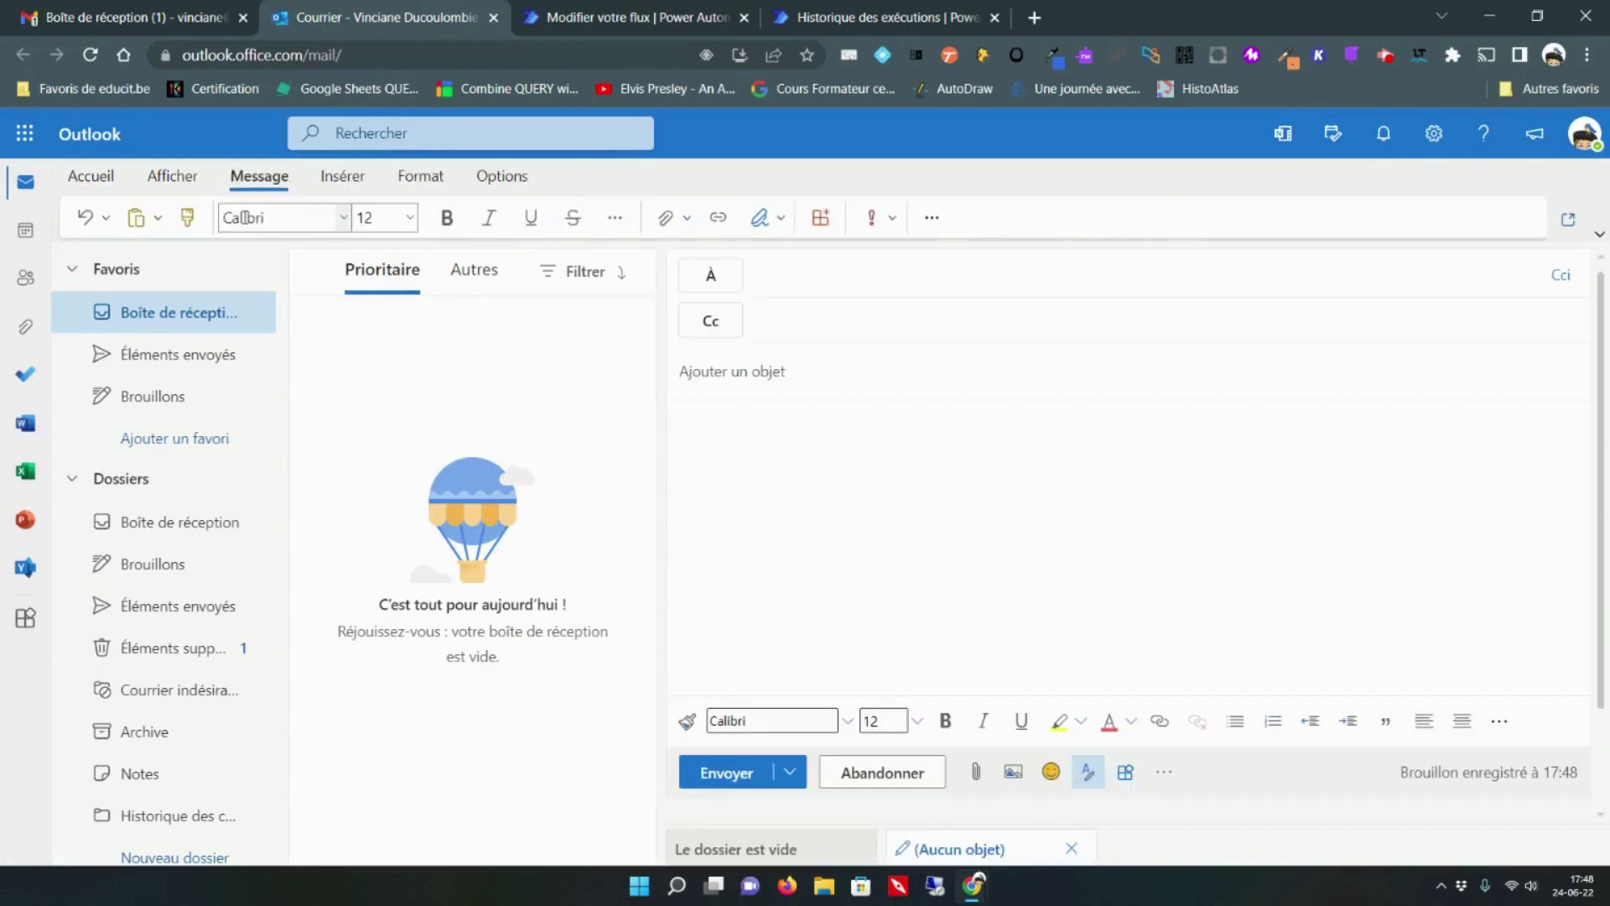
{"action": "type", "text": "vinci"}
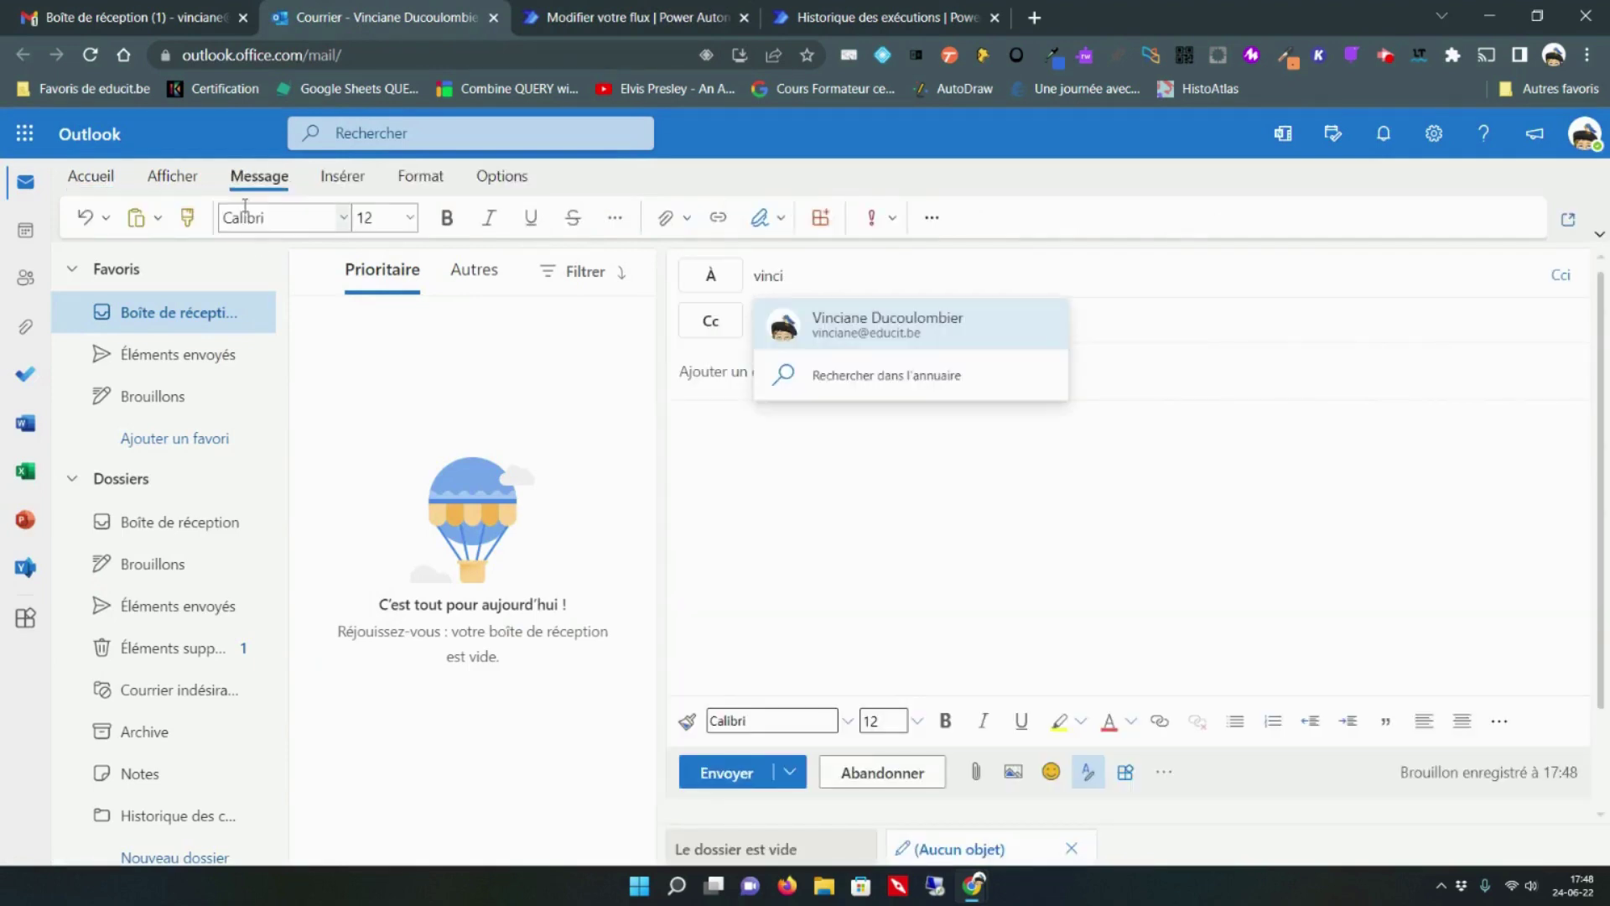
{"action": "left_click", "coordinate": [815, 327]}
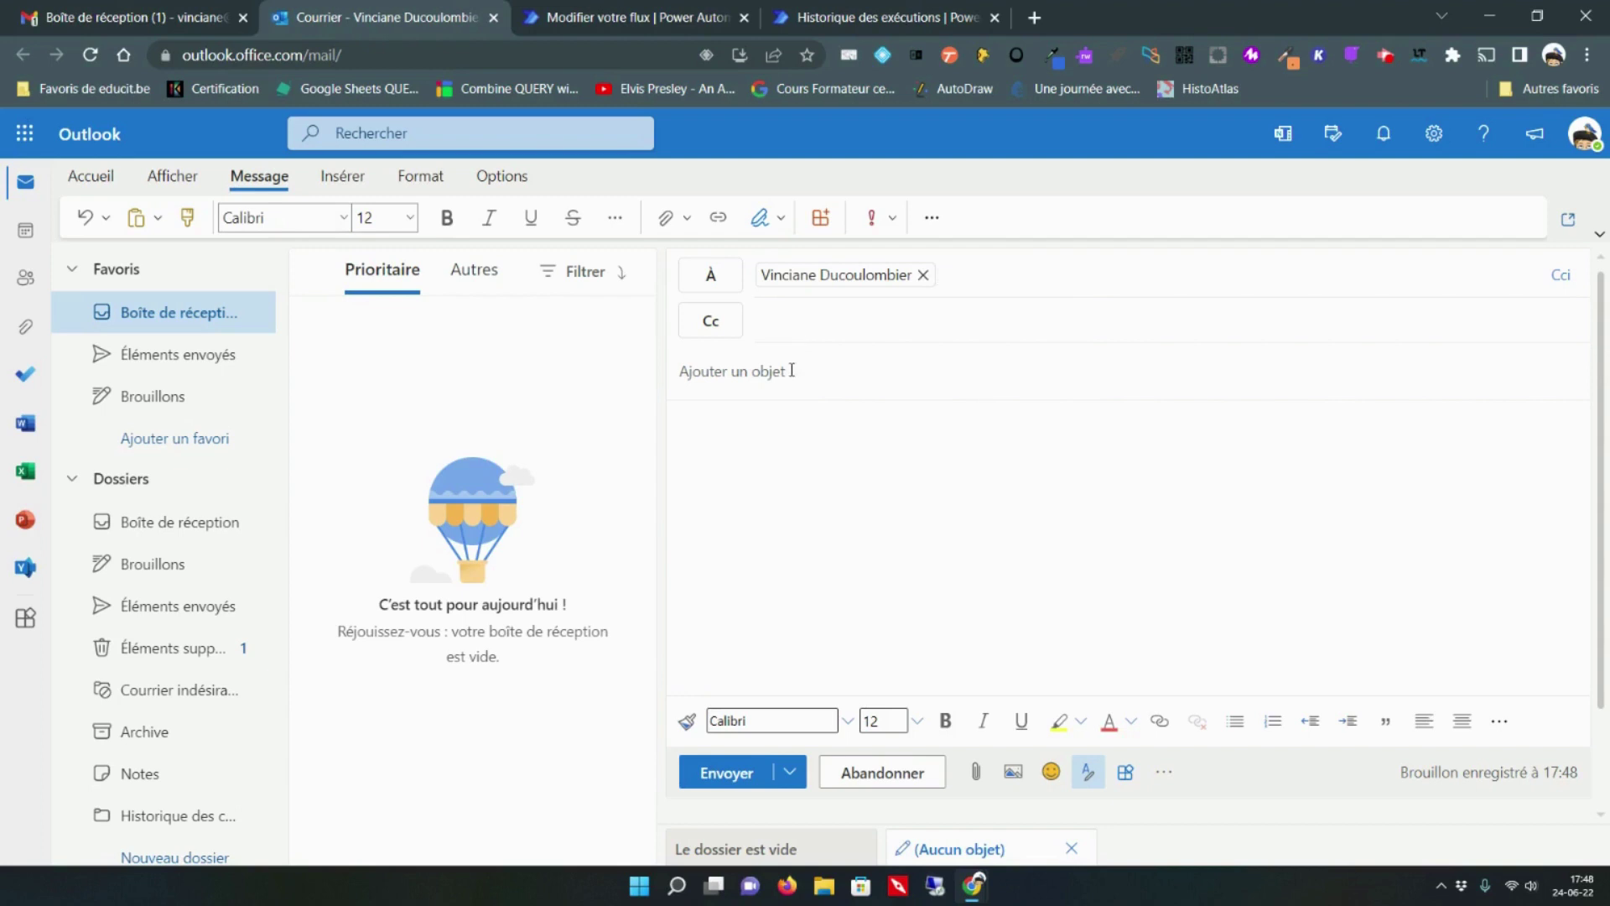
{"action": "type", "text": "ceci"}
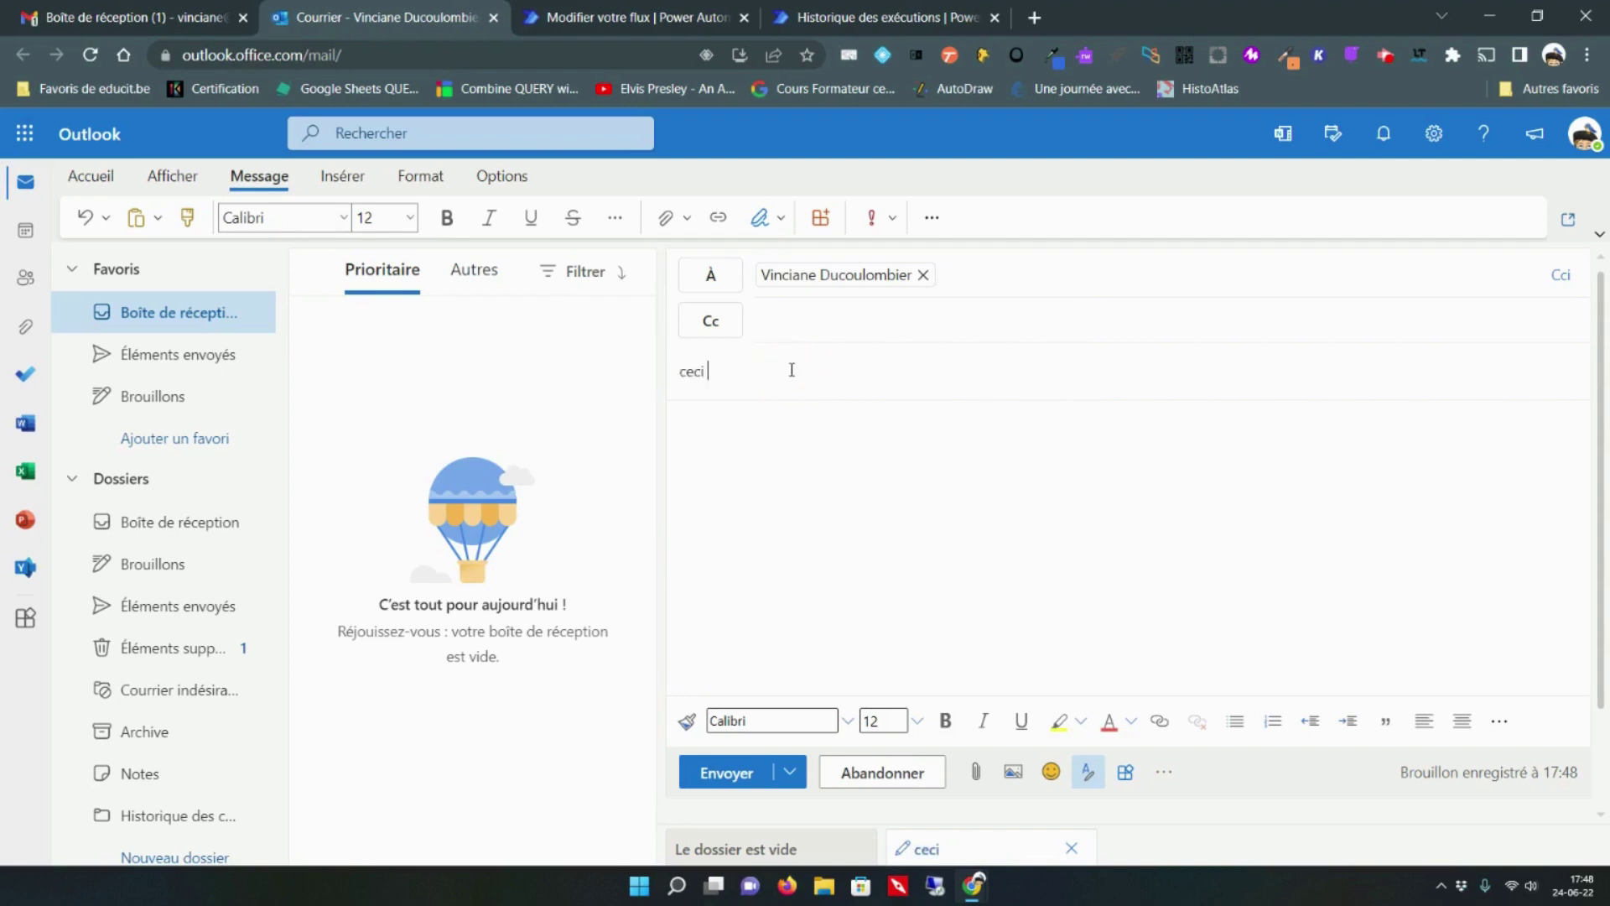
{"action": "type", "text": " est un"}
{"action": "key", "text": "BackSpace"}
{"action": "key", "text": "BackSpace"}
{"action": "key", "text": "BackSpace"}
{"action": "key", "text": "BackSpace"}
{"action": "key", "text": "BackSpace"}
{"action": "key", "text": "BackSpace"}
{"action": "key", "text": "BackSpace"}
{"action": "key", "text": "BackSpace"}
{"action": "key", "text": "BackSpace"}
{"action": "key", "text": "BackSpace"}
{"action": "key", "text": "BackSpace"}
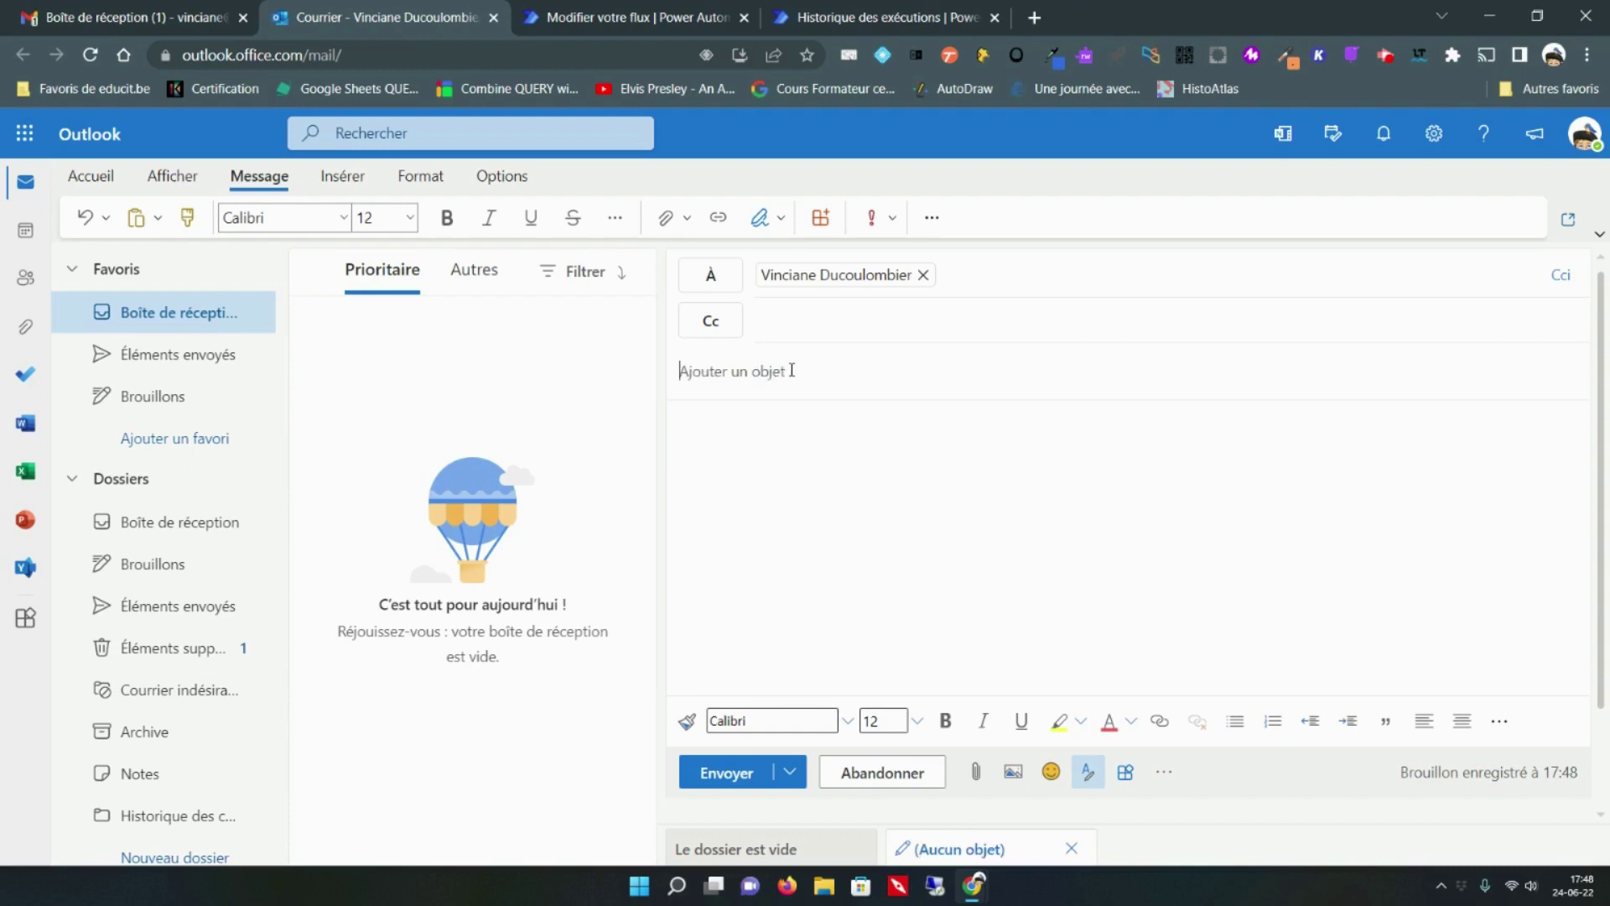
- Give the new message the subject "test" and the body "ceci est un test", and send it
{"action": "type", "text": "test"}
{"action": "left_click", "coordinate": [707, 451]}
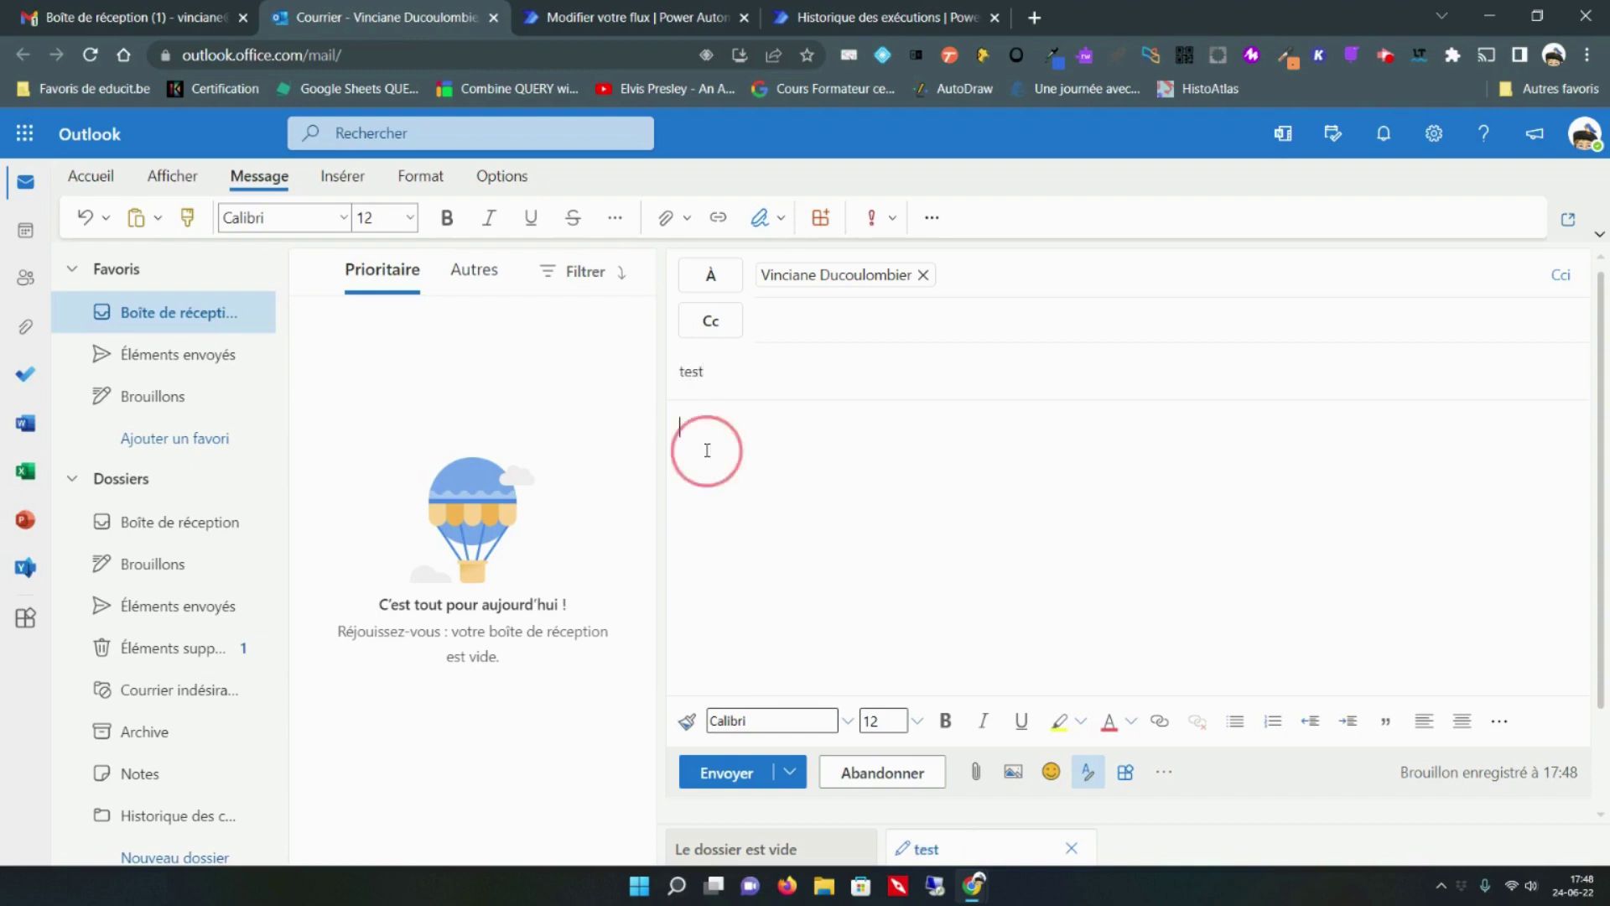
{"action": "type", "text": "ceci e"}
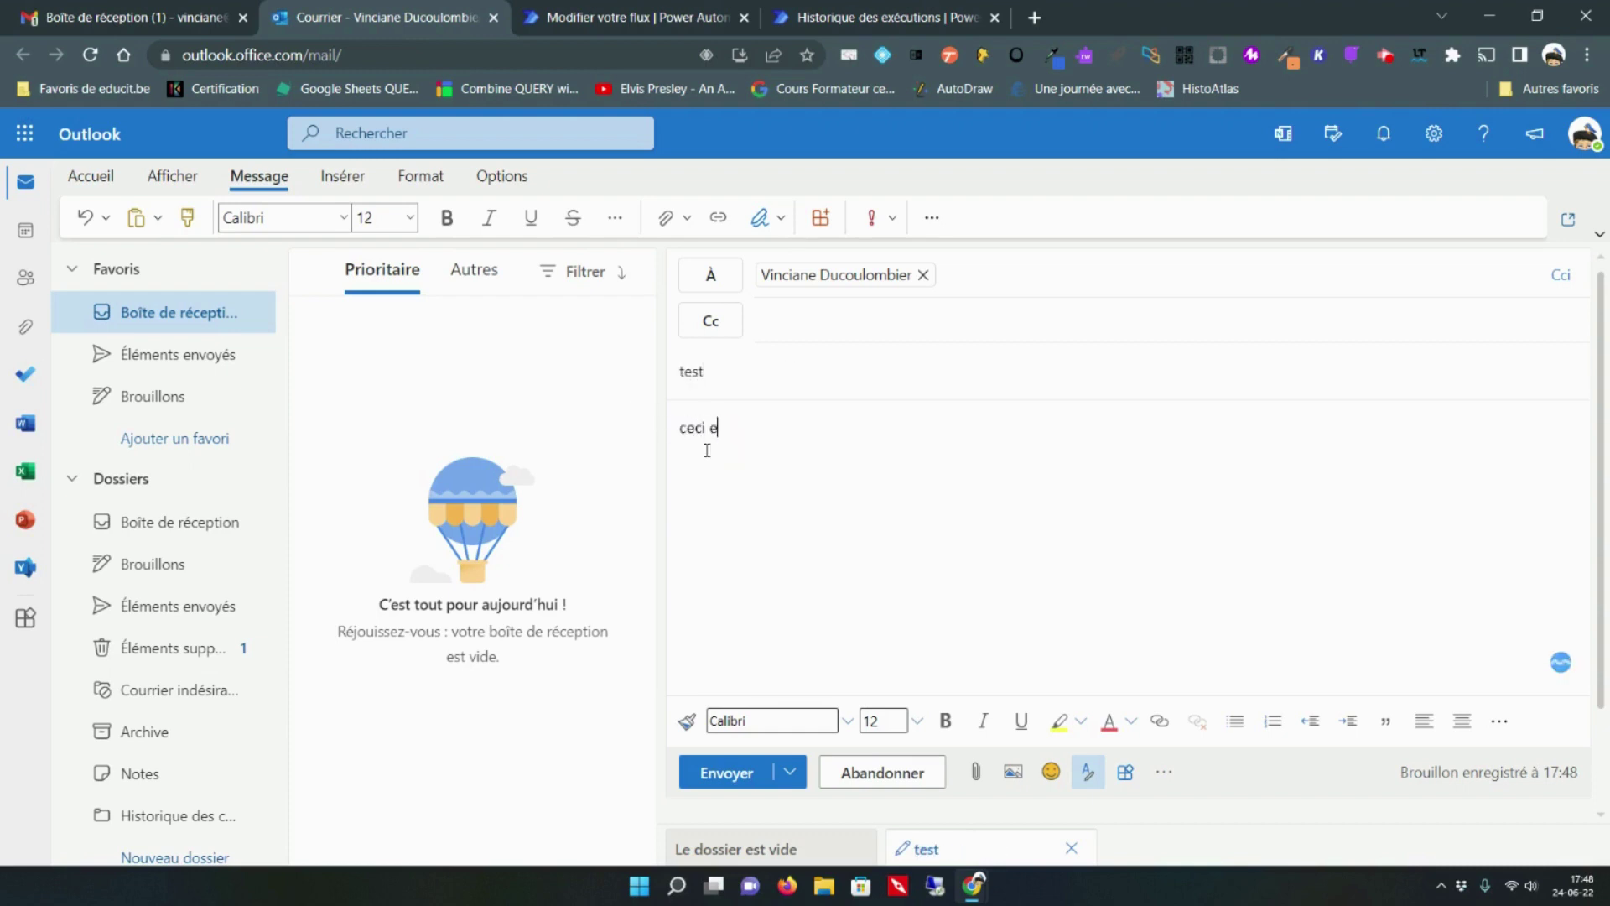
{"action": "type", "text": "st un test"}
{"action": "left_click", "coordinate": [726, 772]}
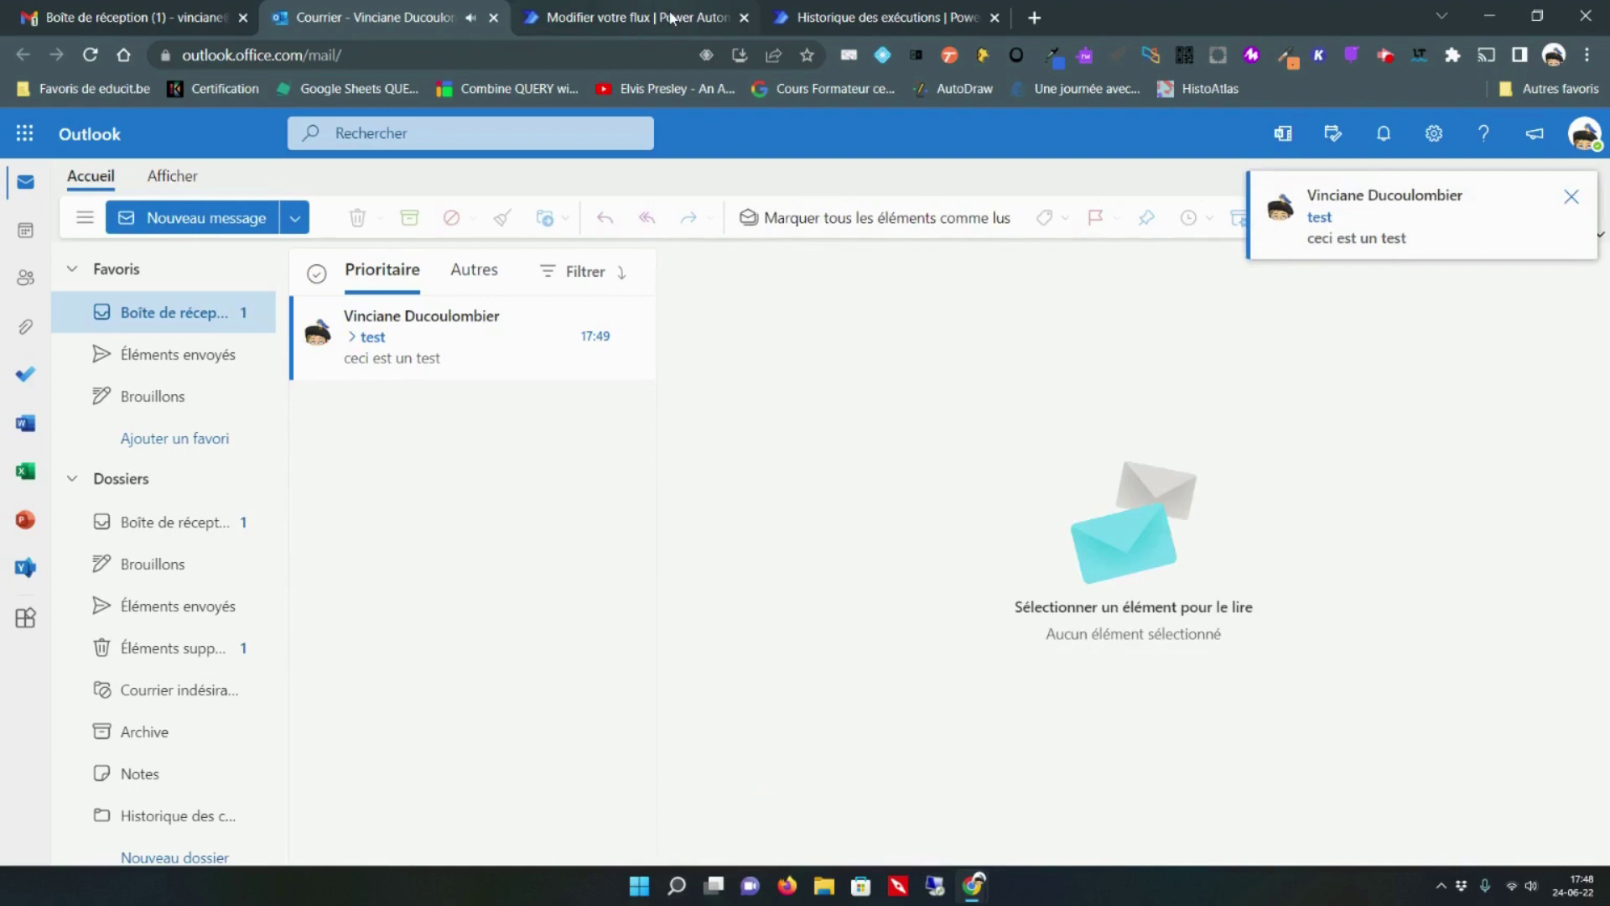
- Switch to Power Automate to check the flow's test run, and open the "nouveau mail" notification from Microsoft Flow in Gmail
{"action": "left_click", "coordinate": [838, 17]}
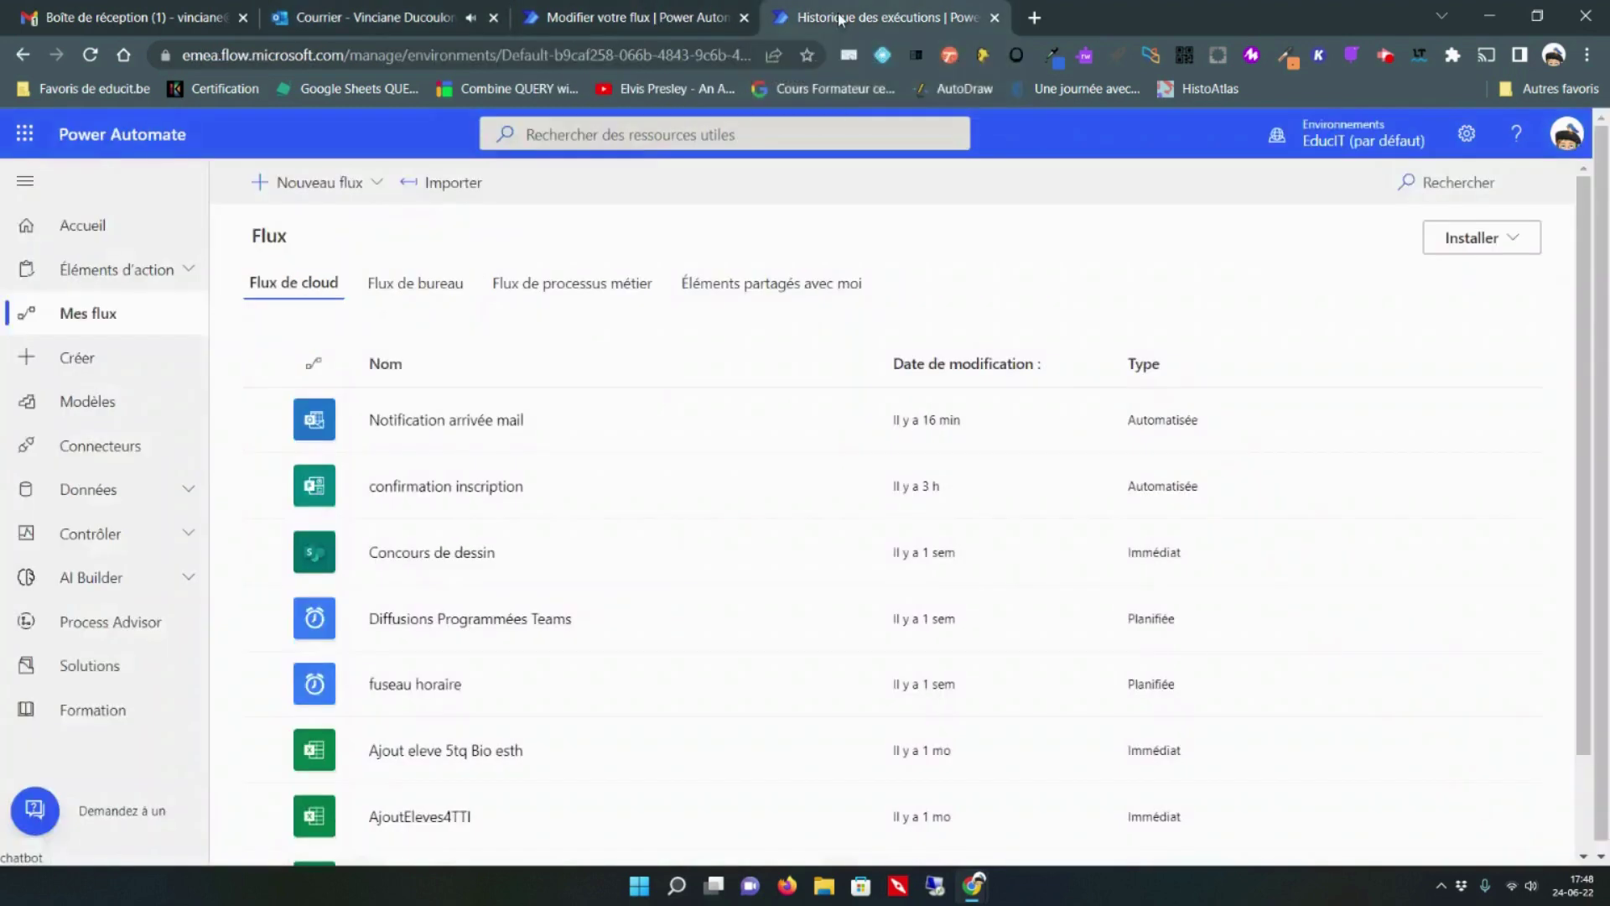
{"action": "left_click", "coordinate": [687, 25]}
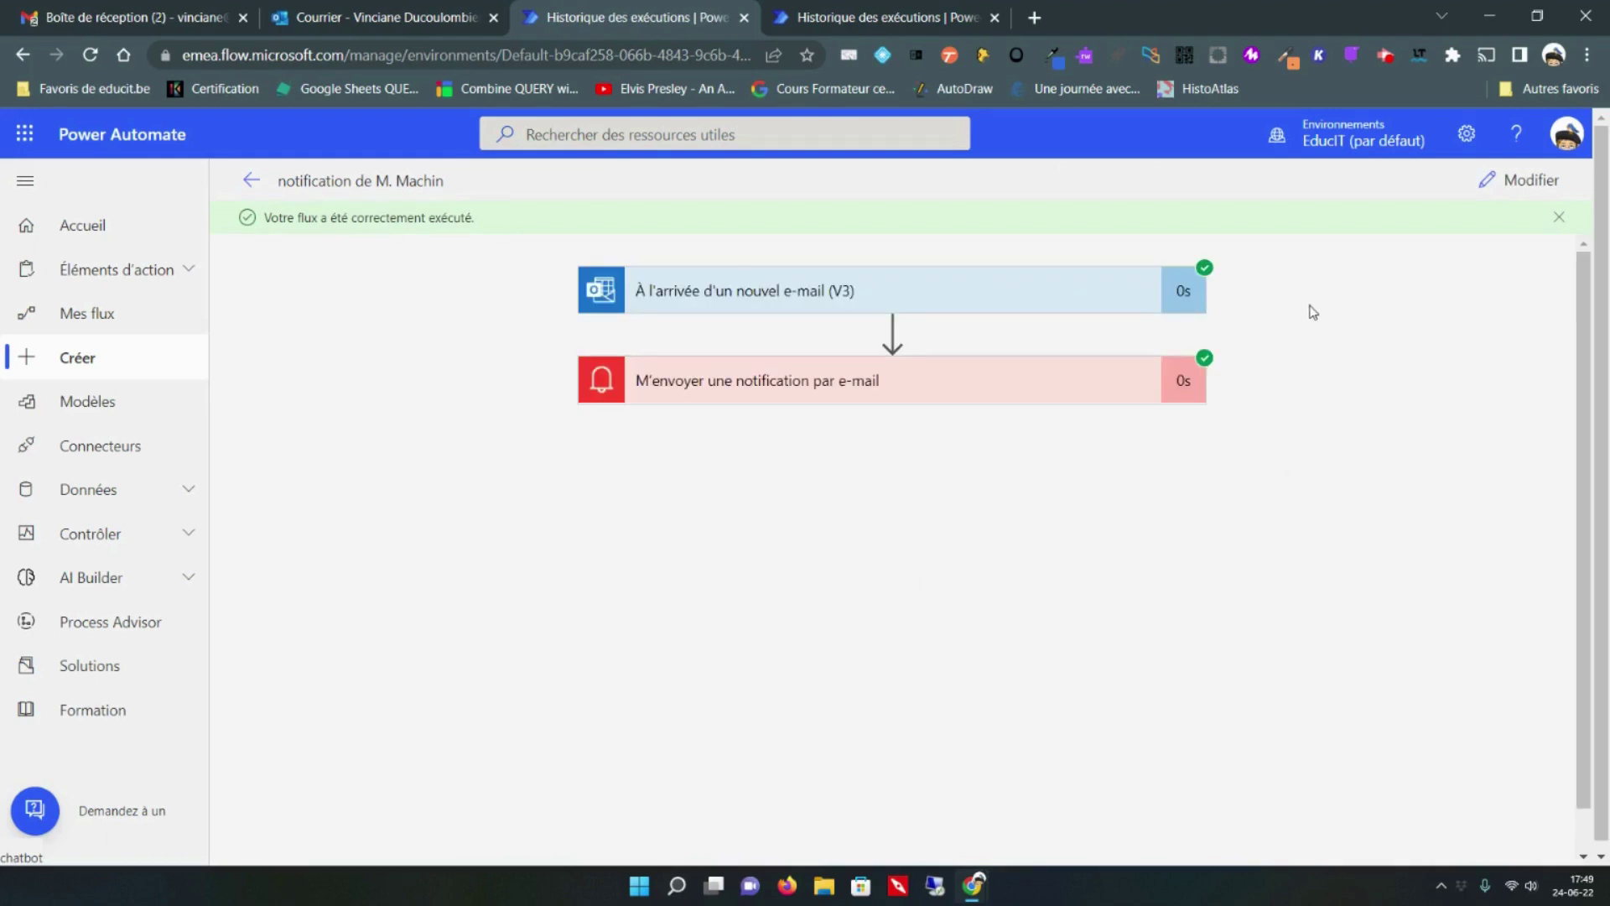
{"action": "left_click", "coordinate": [88, 16]}
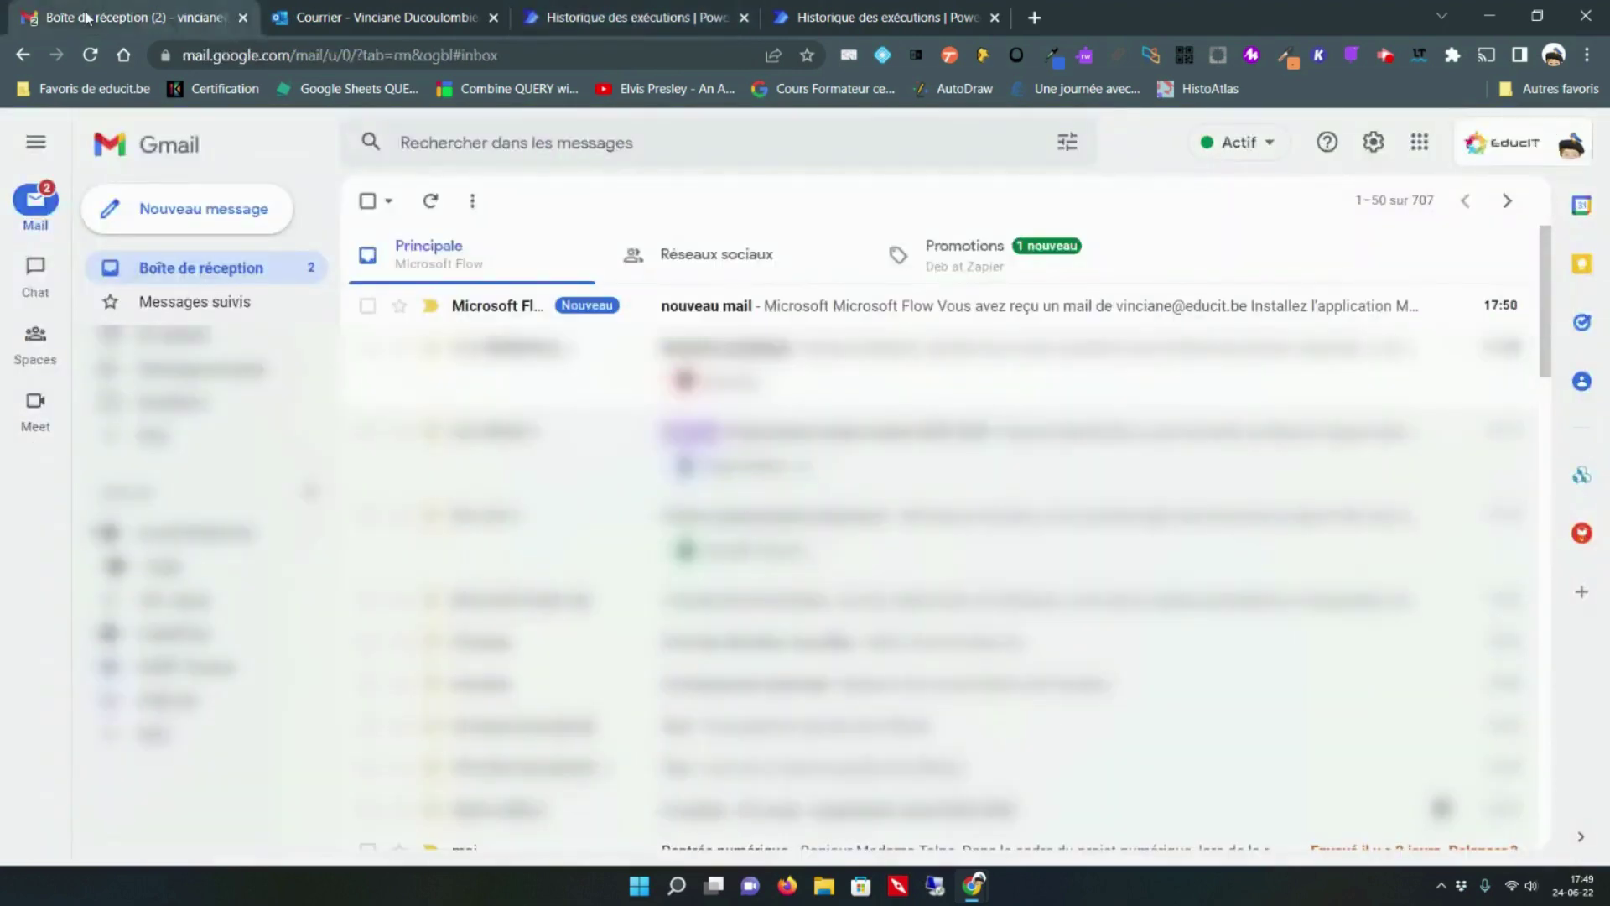
{"action": "left_click", "coordinate": [737, 306]}
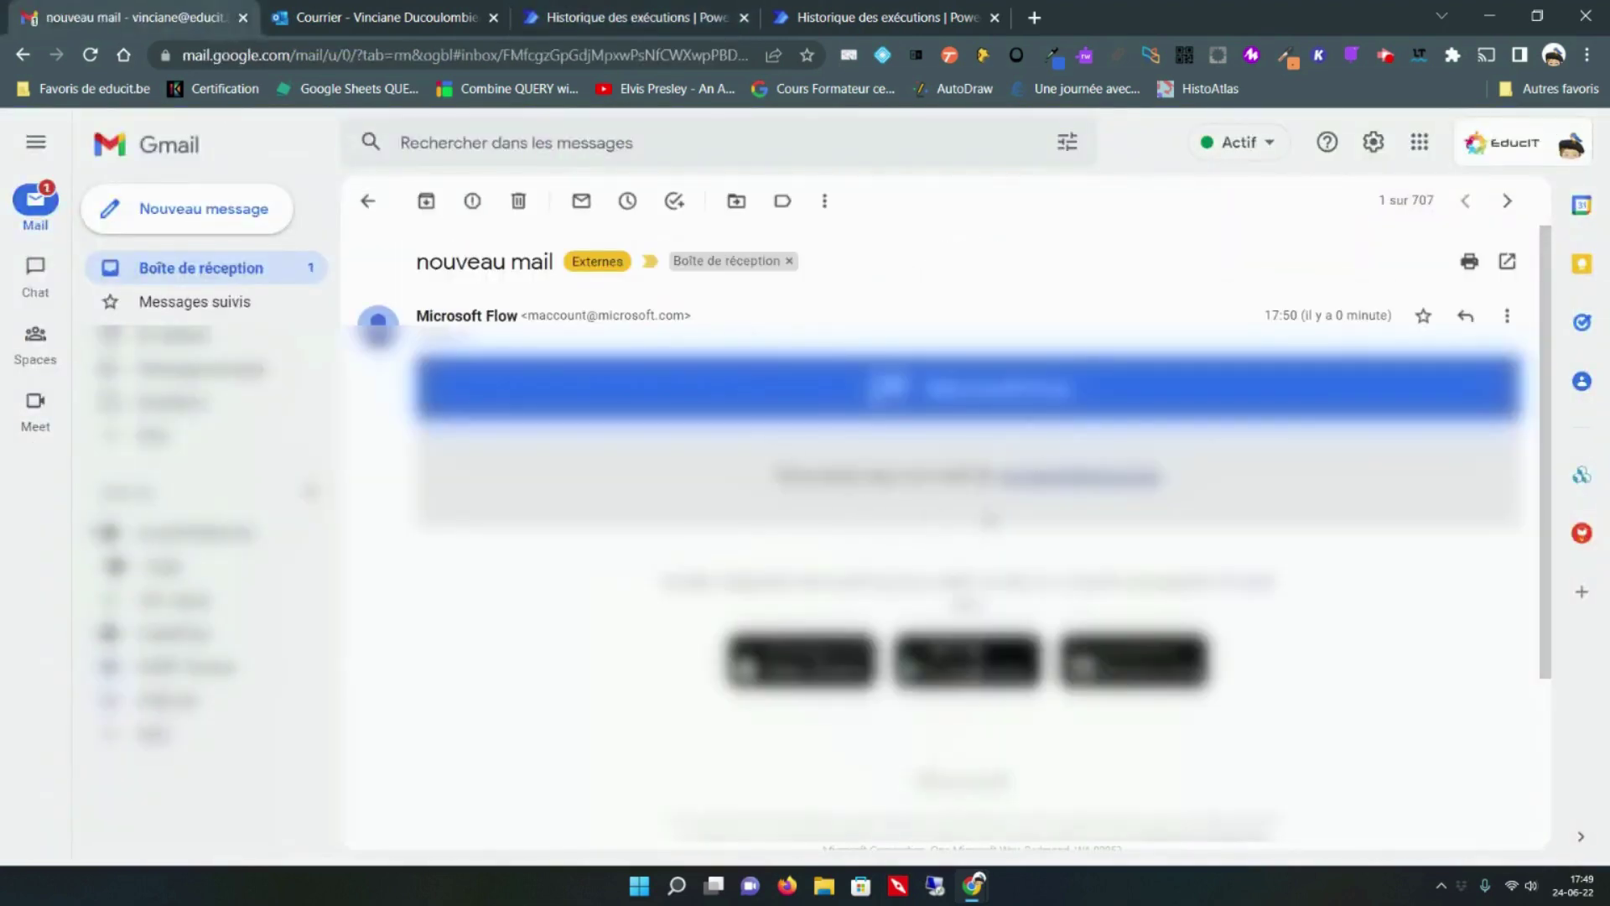